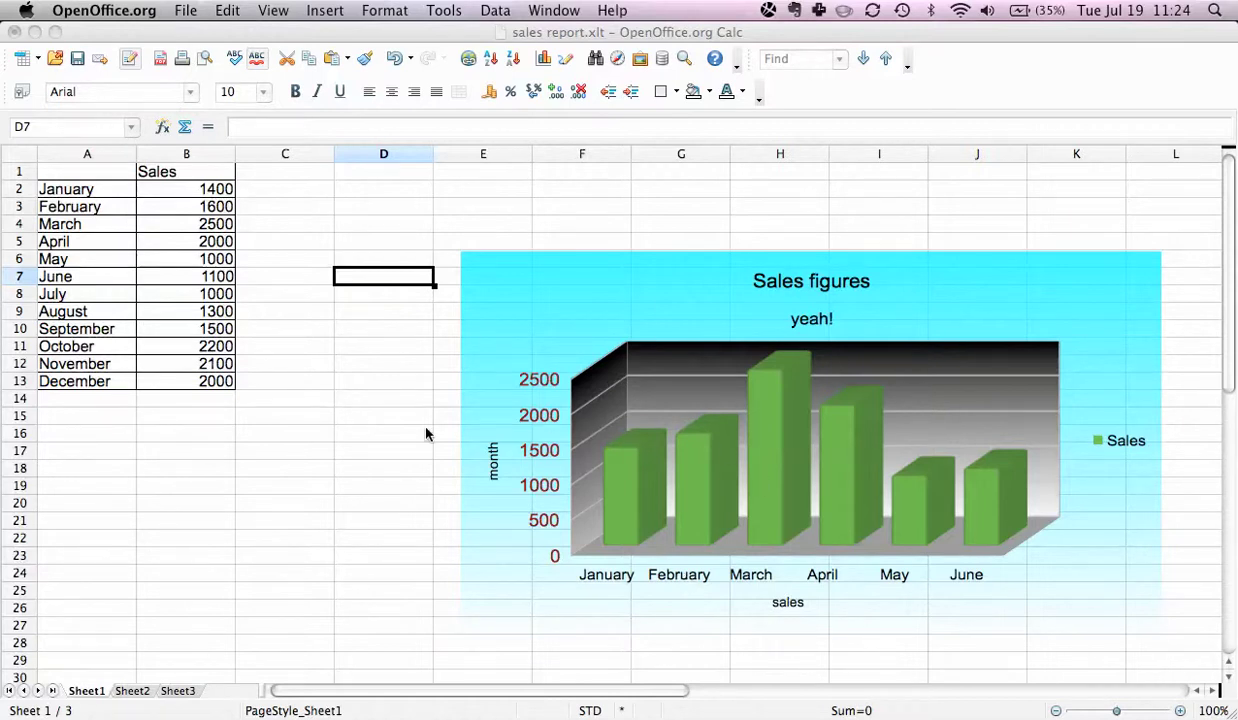
Step: Enter the heading 'Sales % increase from last month' in cell C1, beside Sales
{"action": "left_click", "coordinate": [277, 308]}
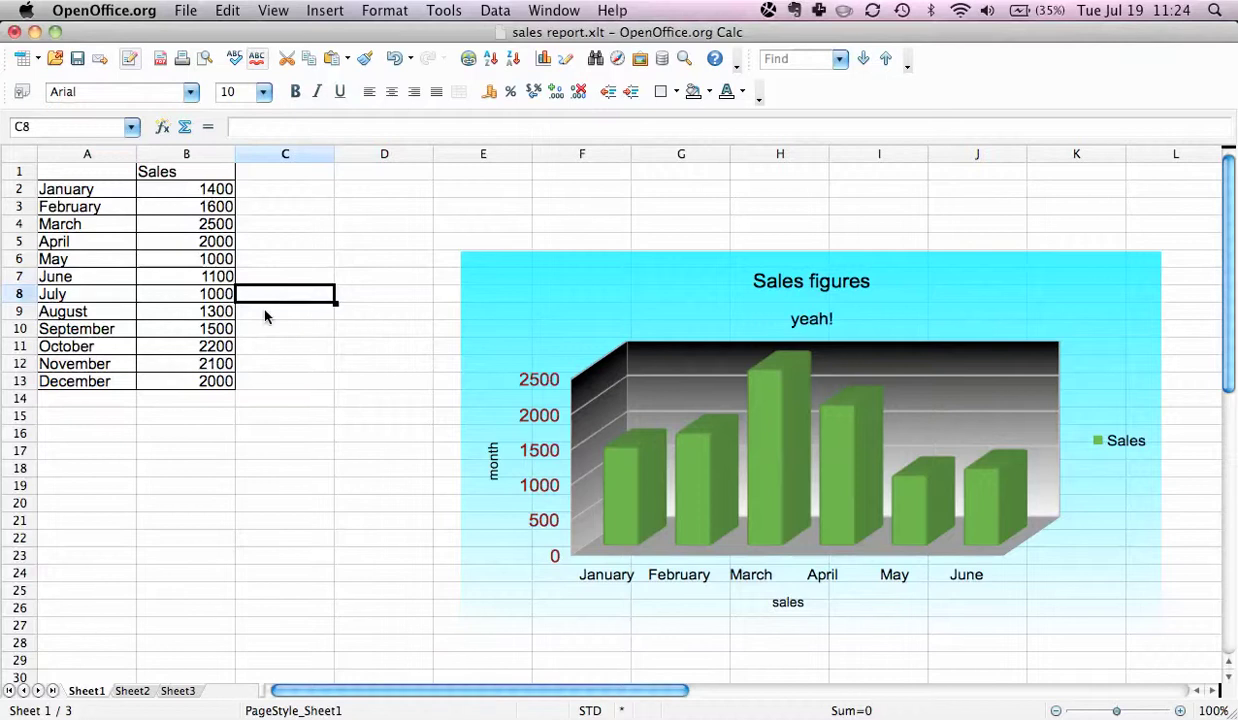
{"action": "left_click", "coordinate": [200, 172]}
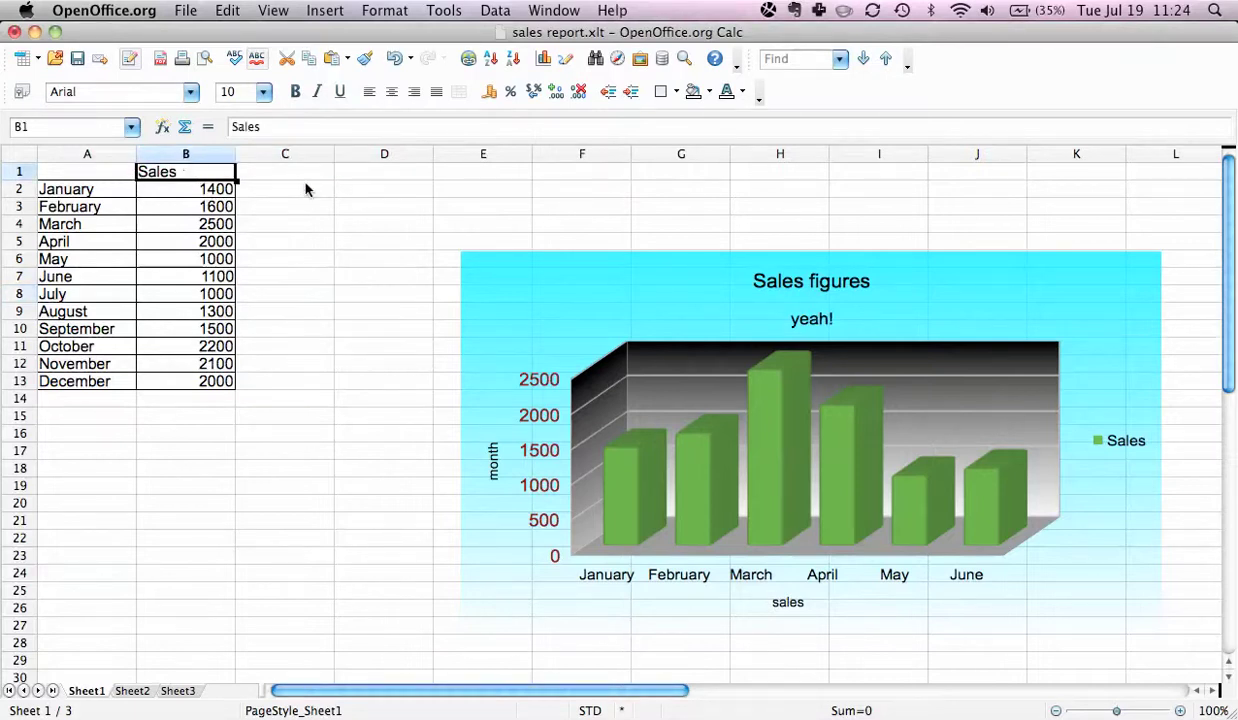
{"action": "left_click", "coordinate": [300, 172]}
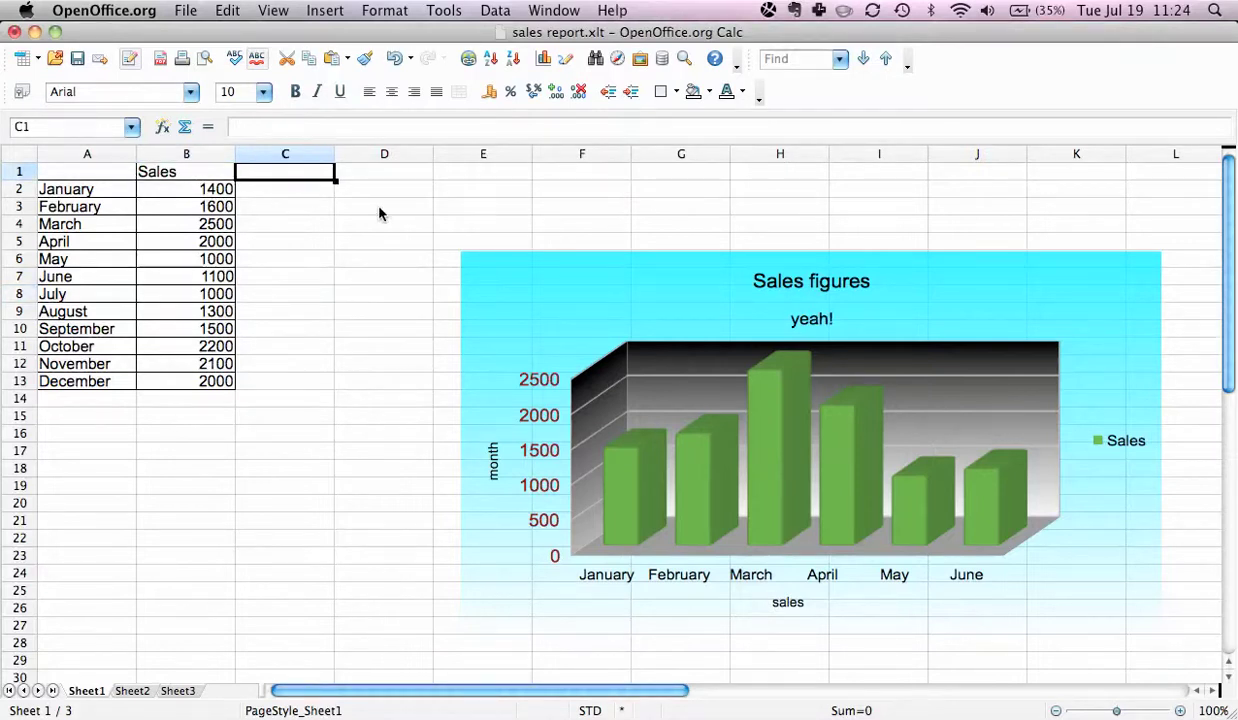
{"action": "type", "text": "sale"}
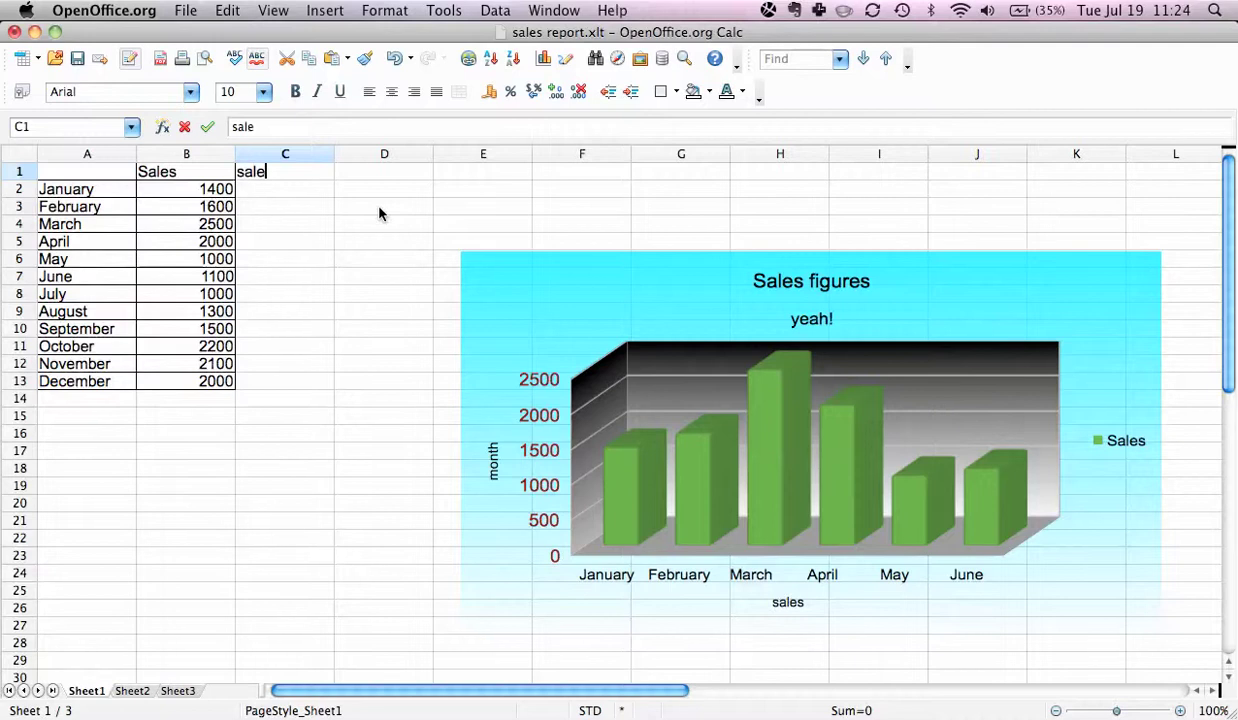
{"action": "type", "text": "s % incres"}
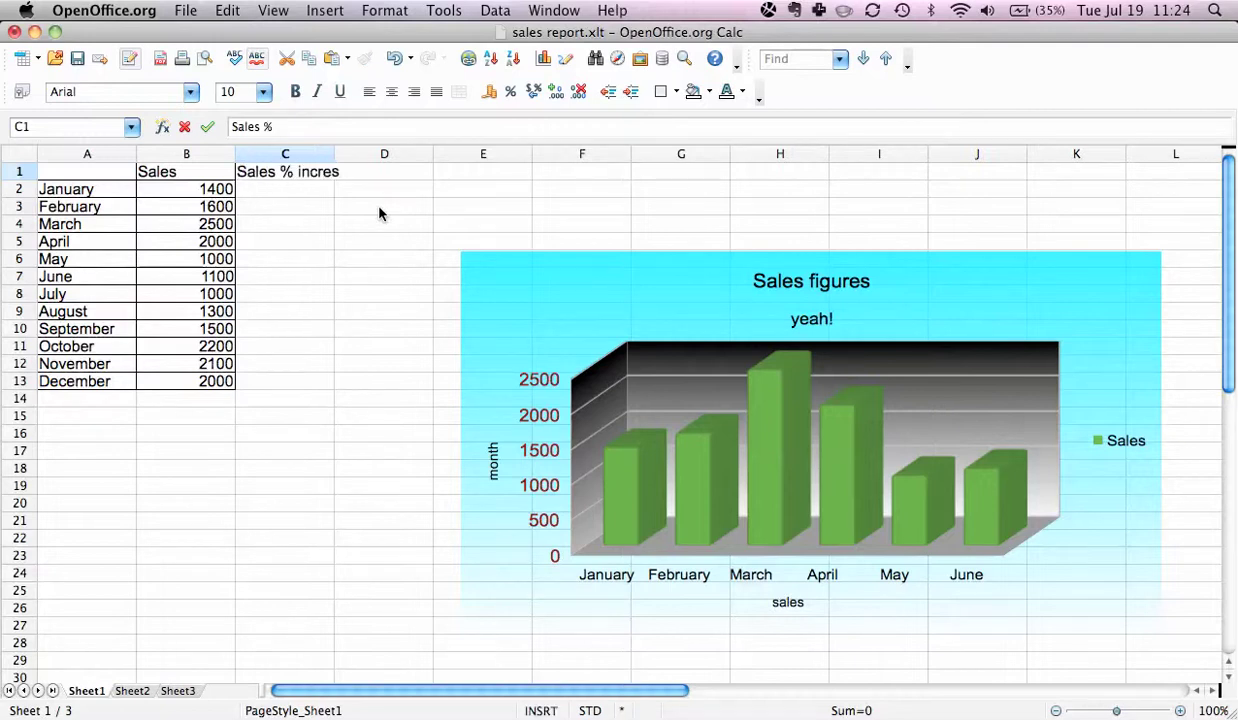
{"action": "key", "text": "BackSpace"}
{"action": "type", "text": "a"}
{"action": "type", "text": "se from last mo"}
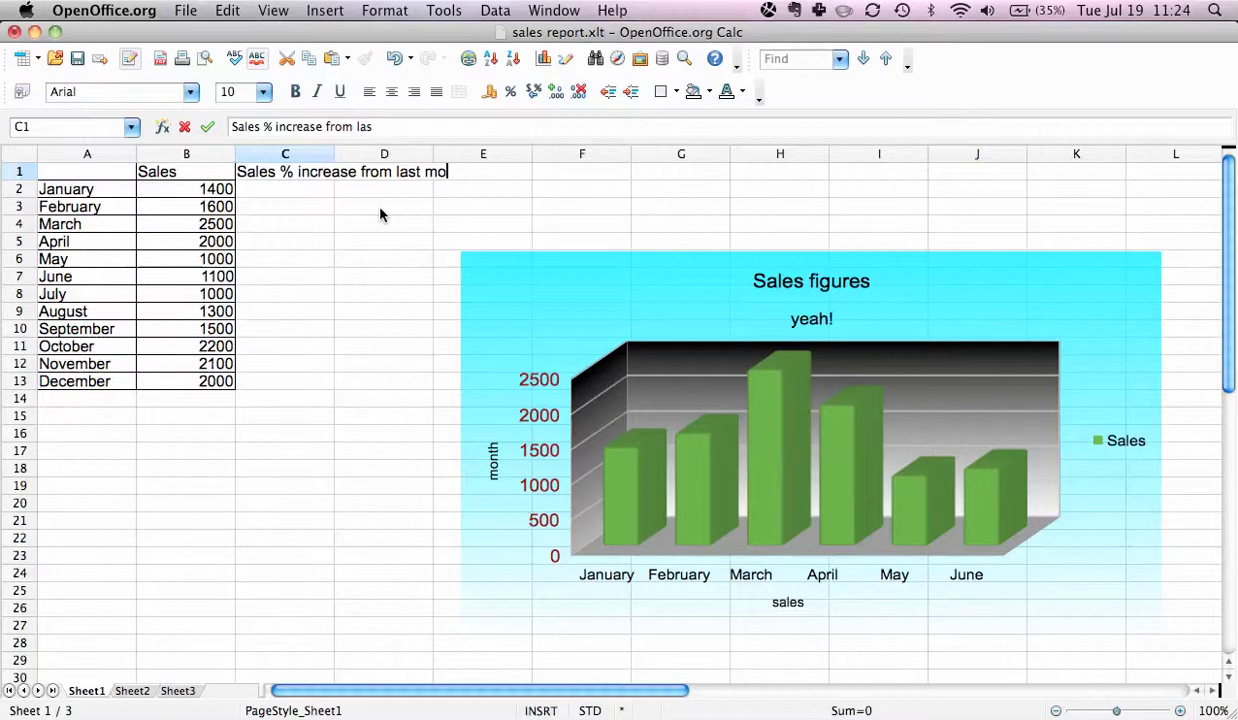
{"action": "type", "text": "nth"}
{"action": "key", "text": "Return"}
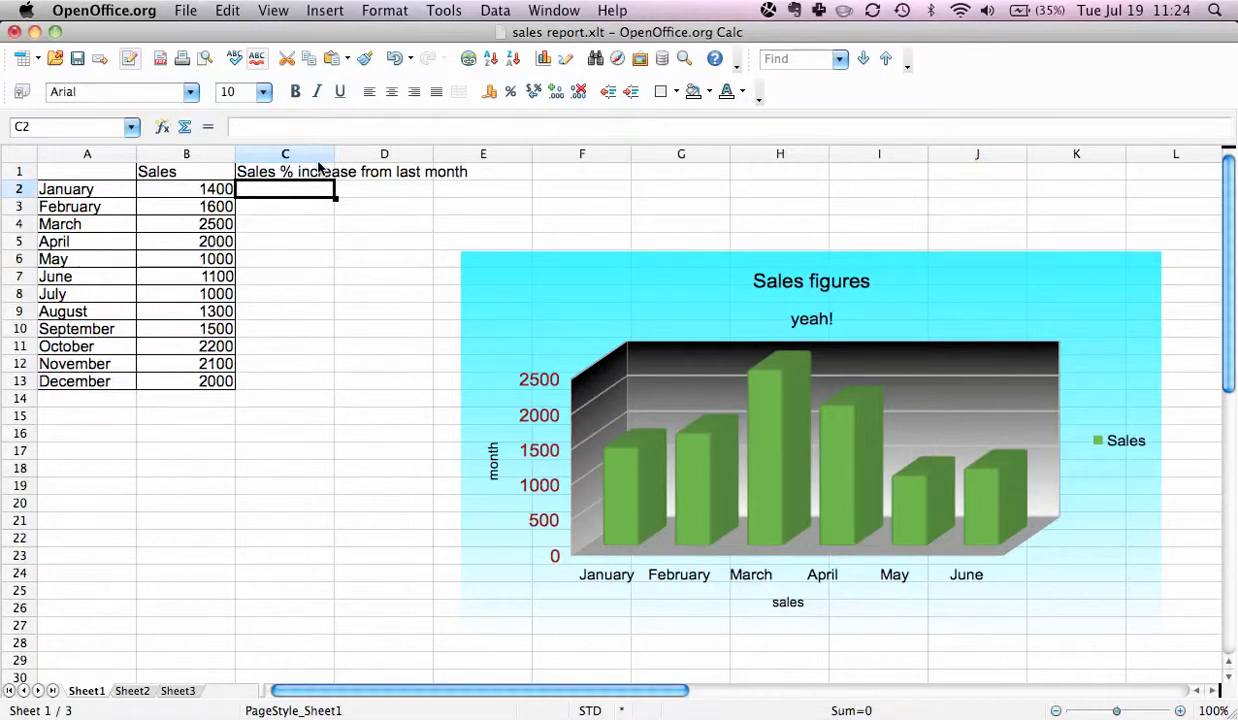
Step: Enter 100 as January's increase in cell C2
{"action": "key", "text": "Left"}
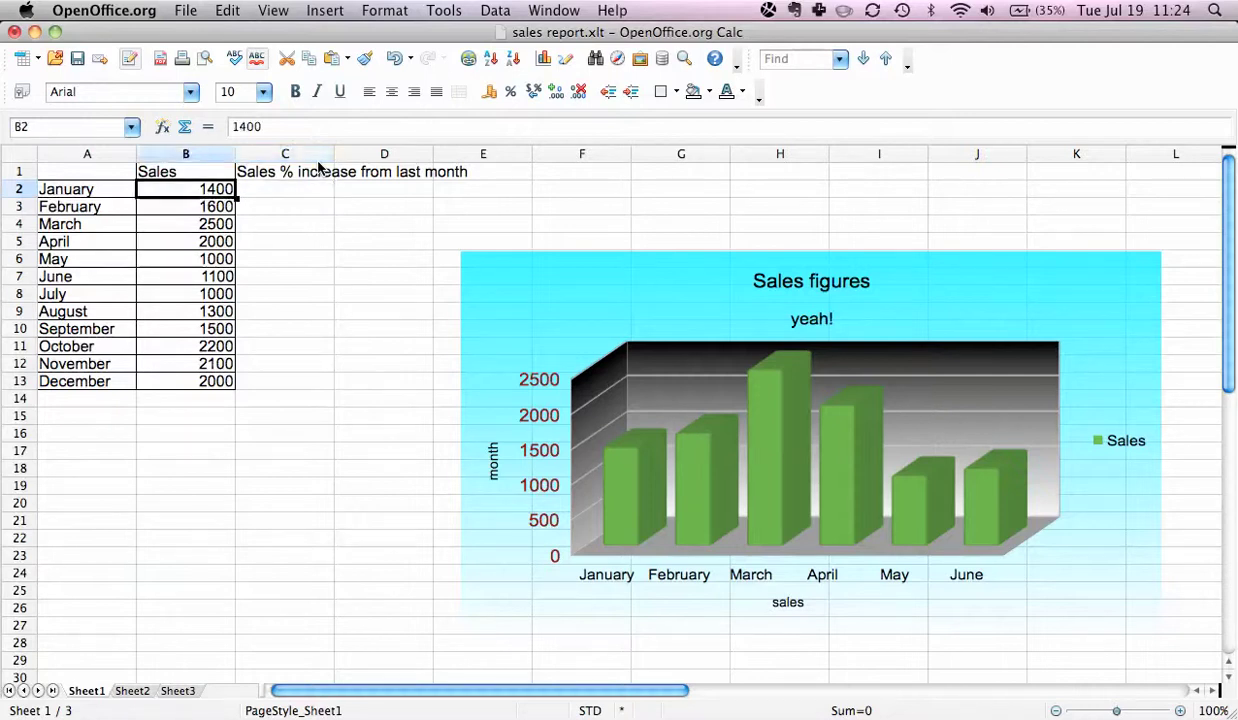
{"action": "key", "text": "Right"}
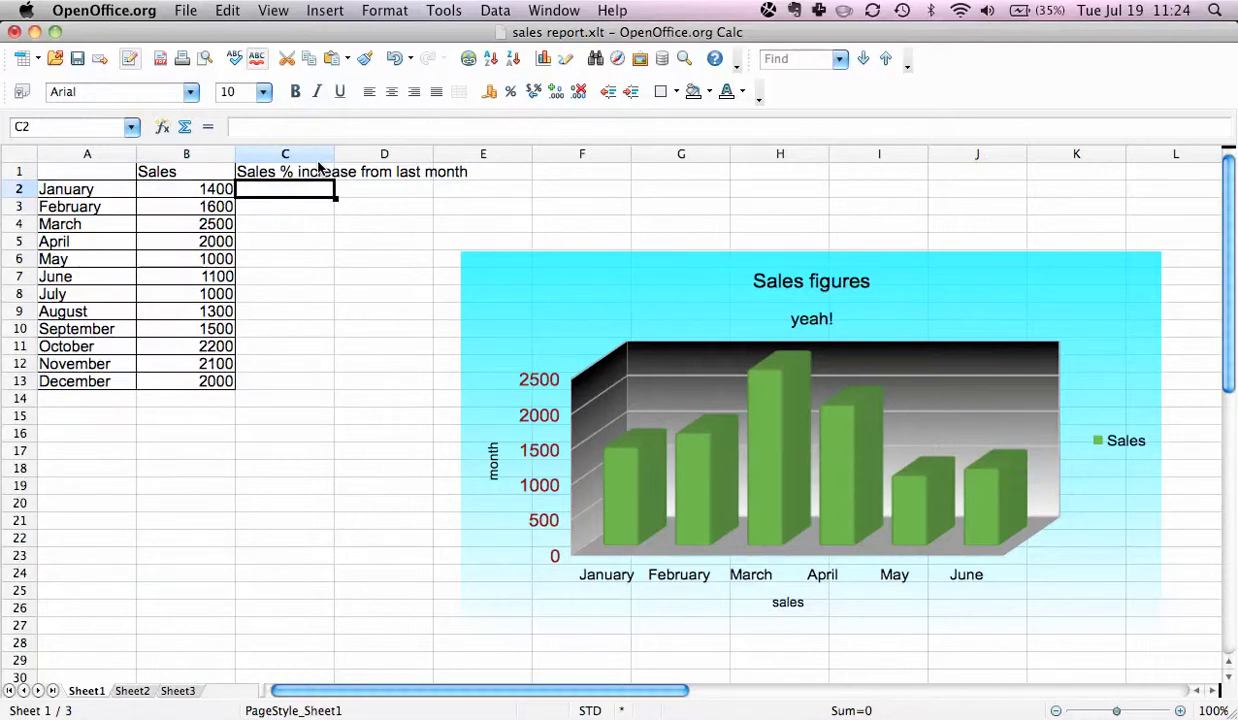
{"action": "type", "text": "100"}
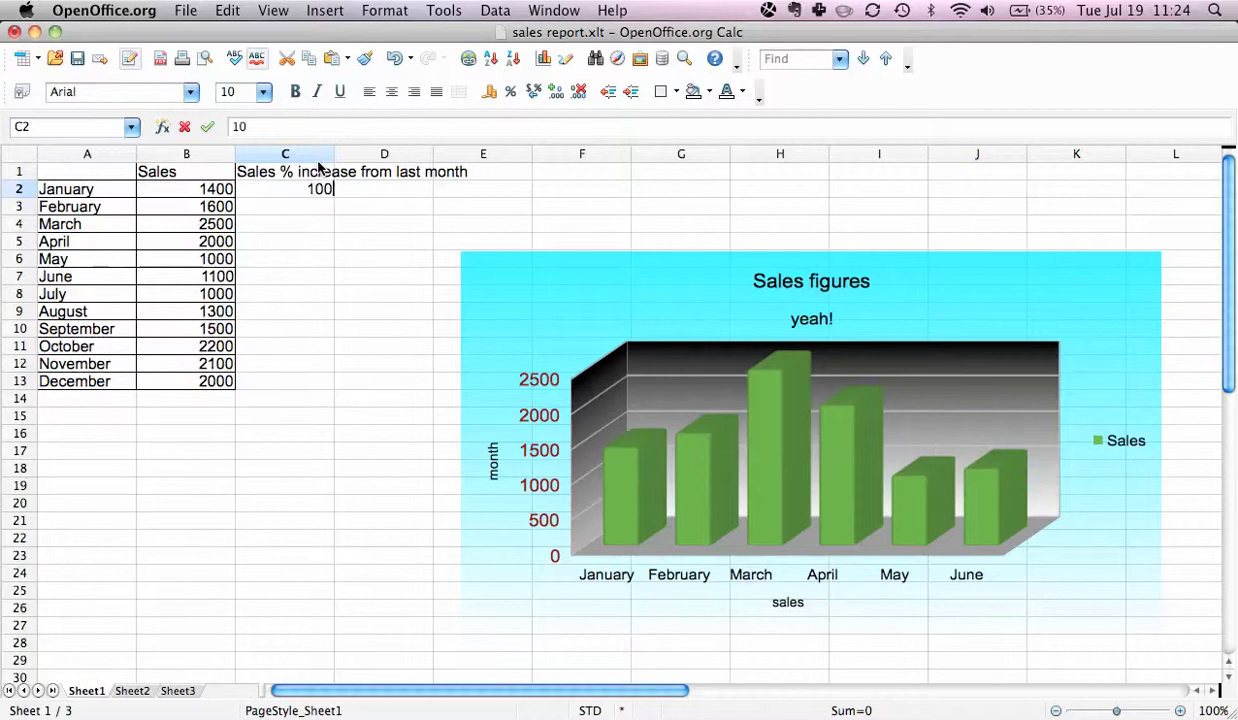
{"action": "key", "text": "Return"}
Step: Enter the formula =B3-B2 in C3 for February's sales difference
{"action": "key", "text": "Up"}
{"action": "key", "text": "Down"}
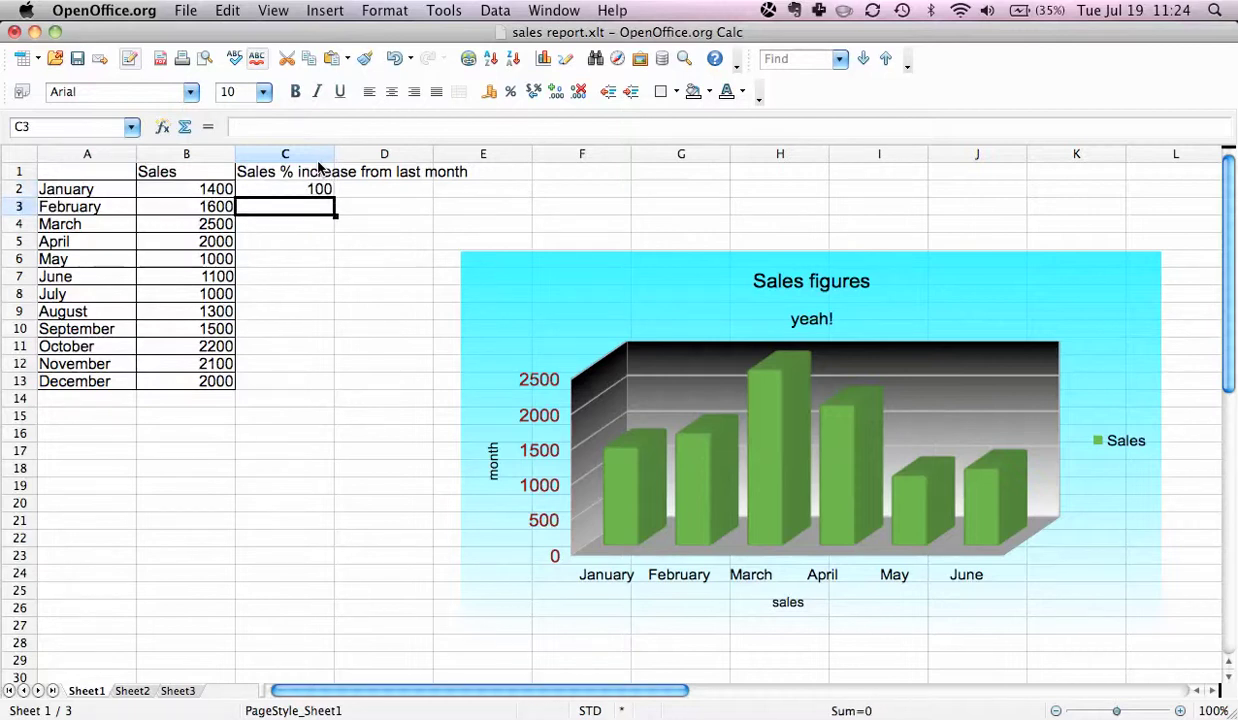
{"action": "key", "text": "Up"}
{"action": "key", "text": "Down"}
{"action": "key", "text": "Up"}
{"action": "key", "text": "Down"}
{"action": "type", "text": "="}
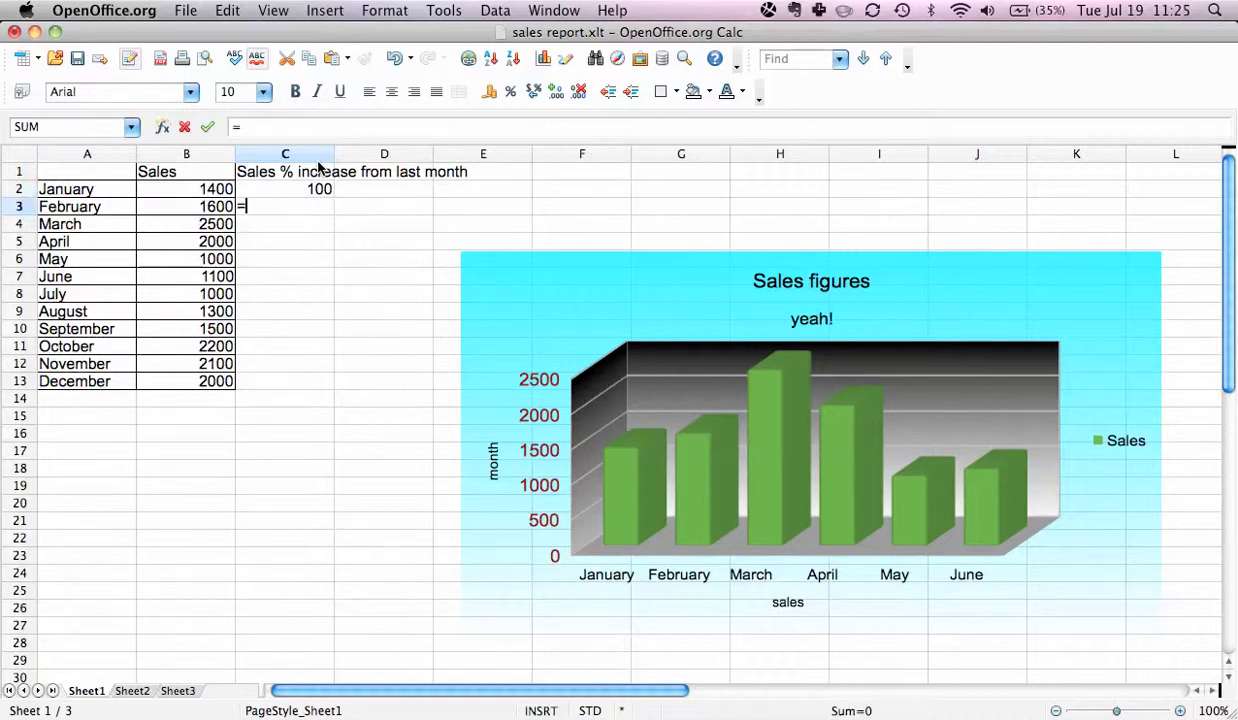
{"action": "key", "text": "Left"}
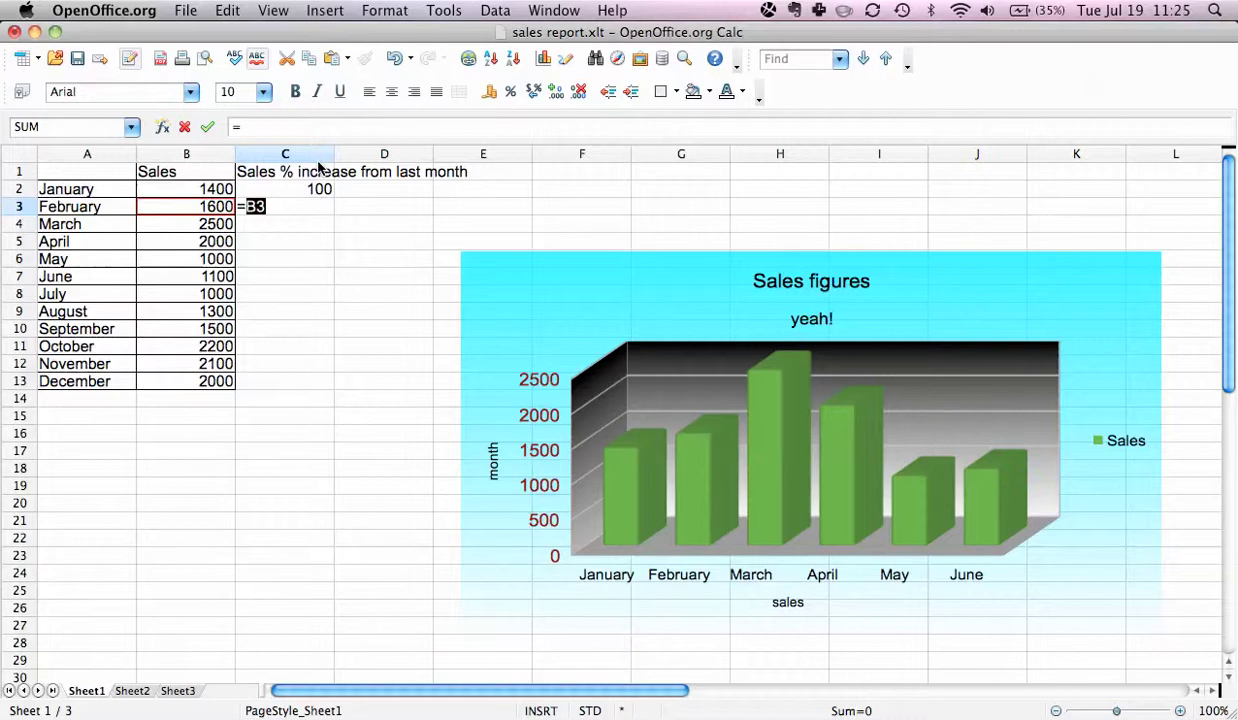
{"action": "type", "text": "-"}
{"action": "key", "text": "Up"}
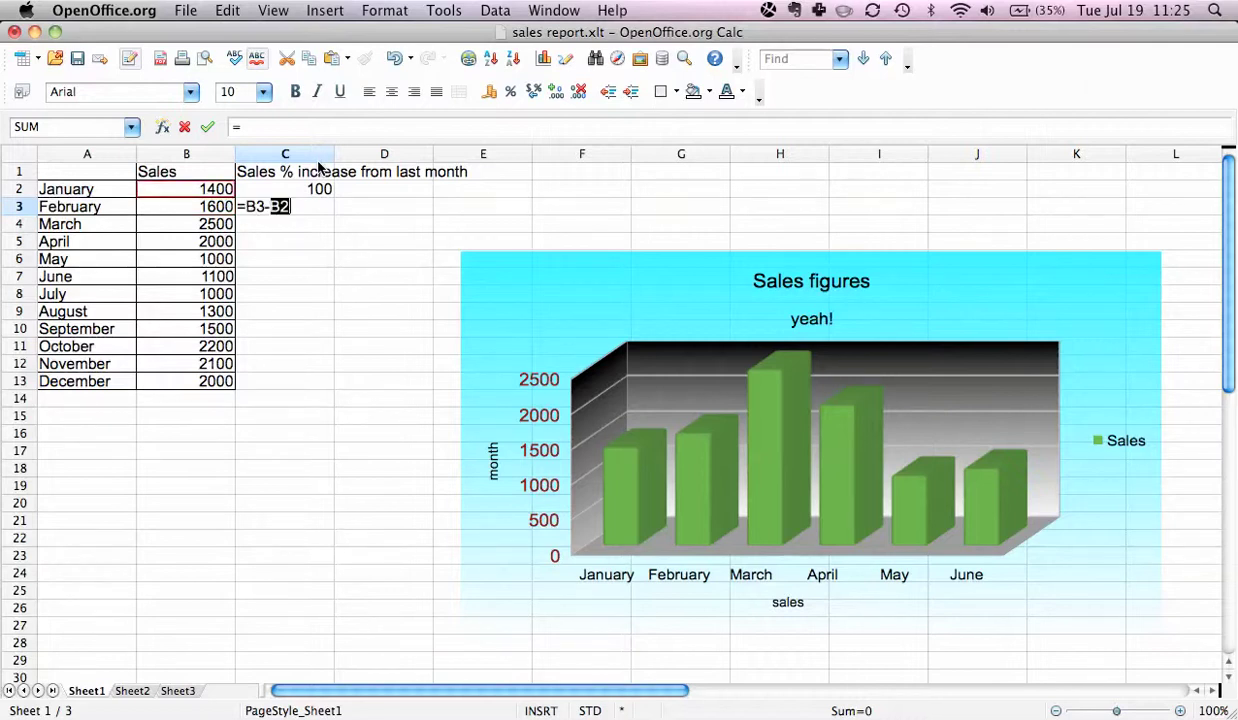
{"action": "key", "text": "Return"}
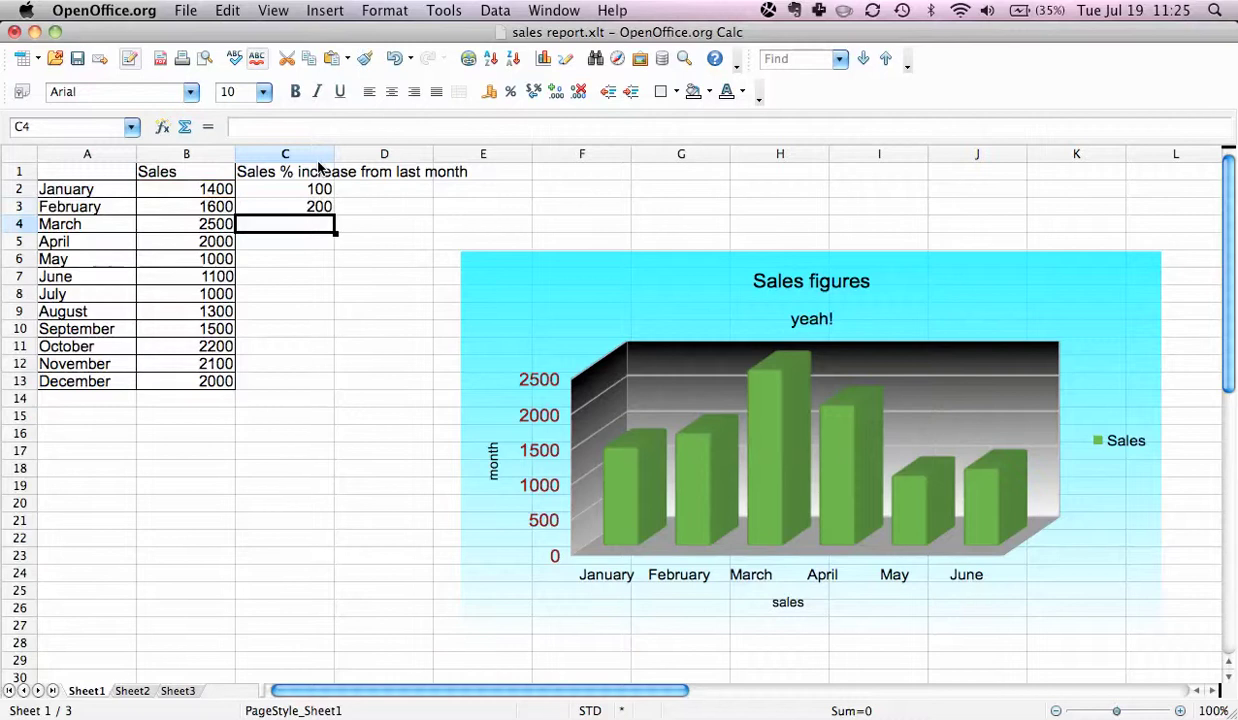
{"action": "key", "text": "Up"}
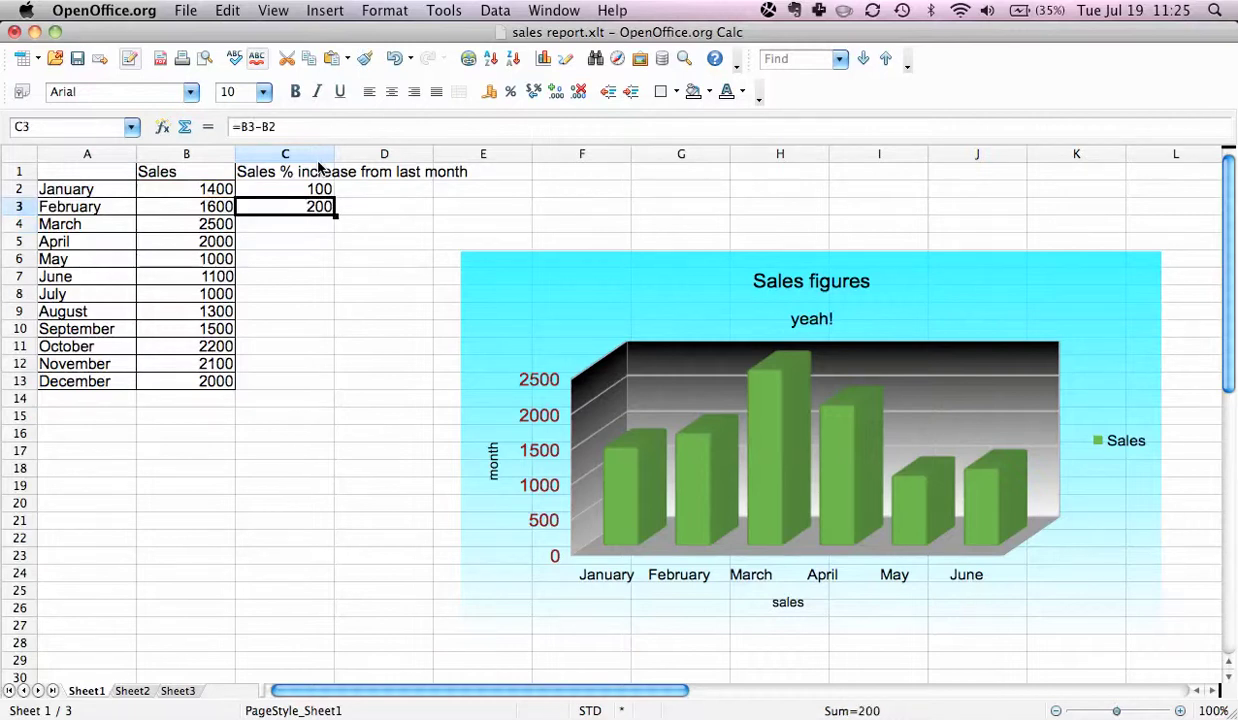
Step: Edit C3's formula to =(B3-B2)/B2, giving 0.142857143
{"action": "left_click", "coordinate": [268, 131]}
{"action": "left_click", "coordinate": [355, 131]}
{"action": "type", "text": ")"}
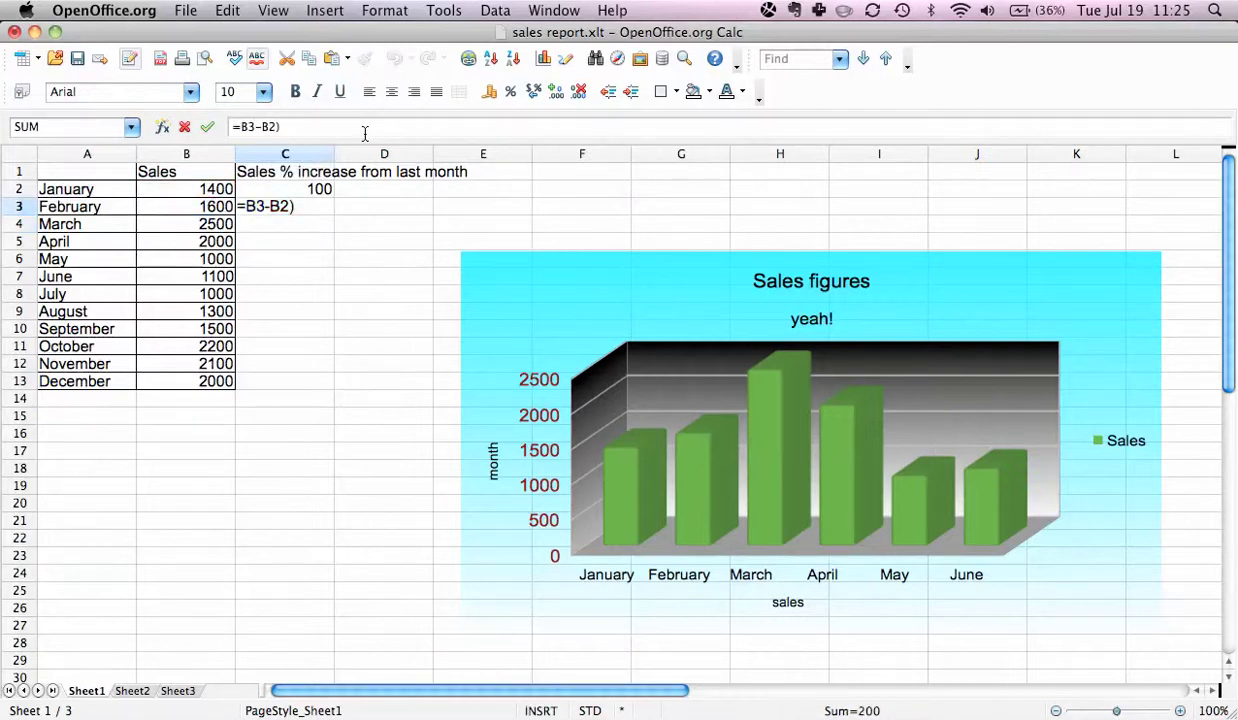
{"action": "type", "text": "("}
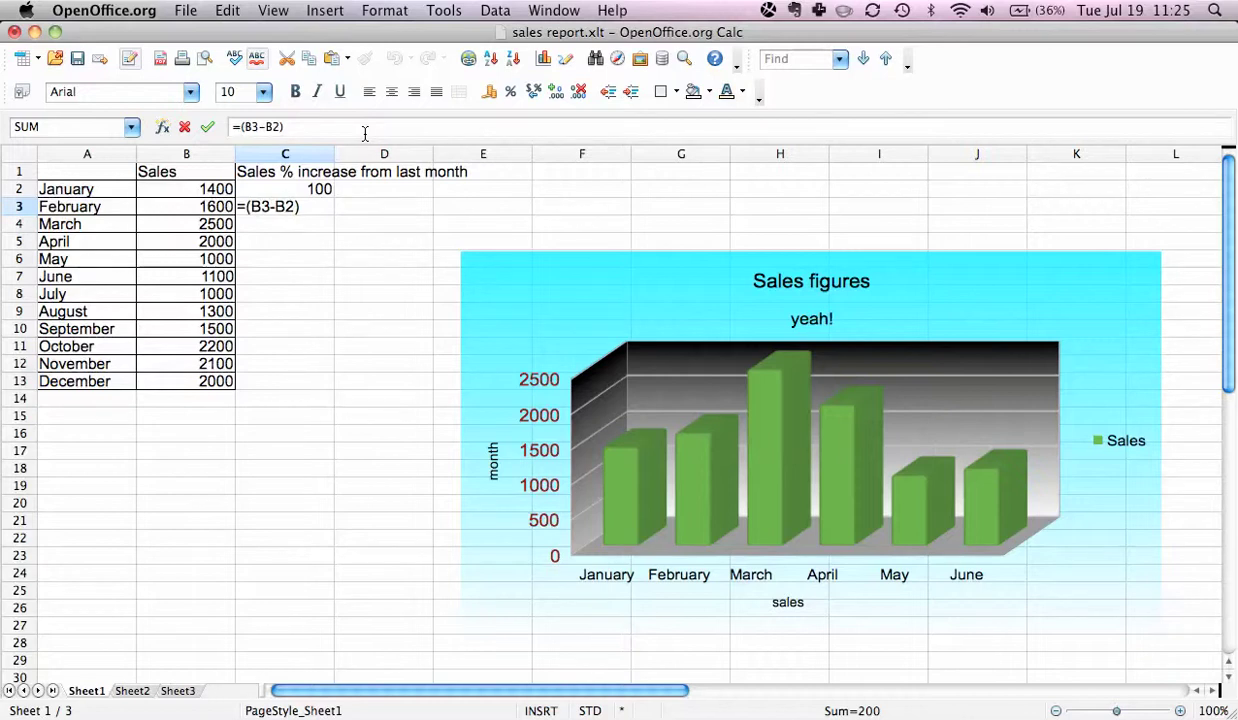
{"action": "left_click", "coordinate": [197, 175]}
{"action": "left_click", "coordinate": [200, 188]}
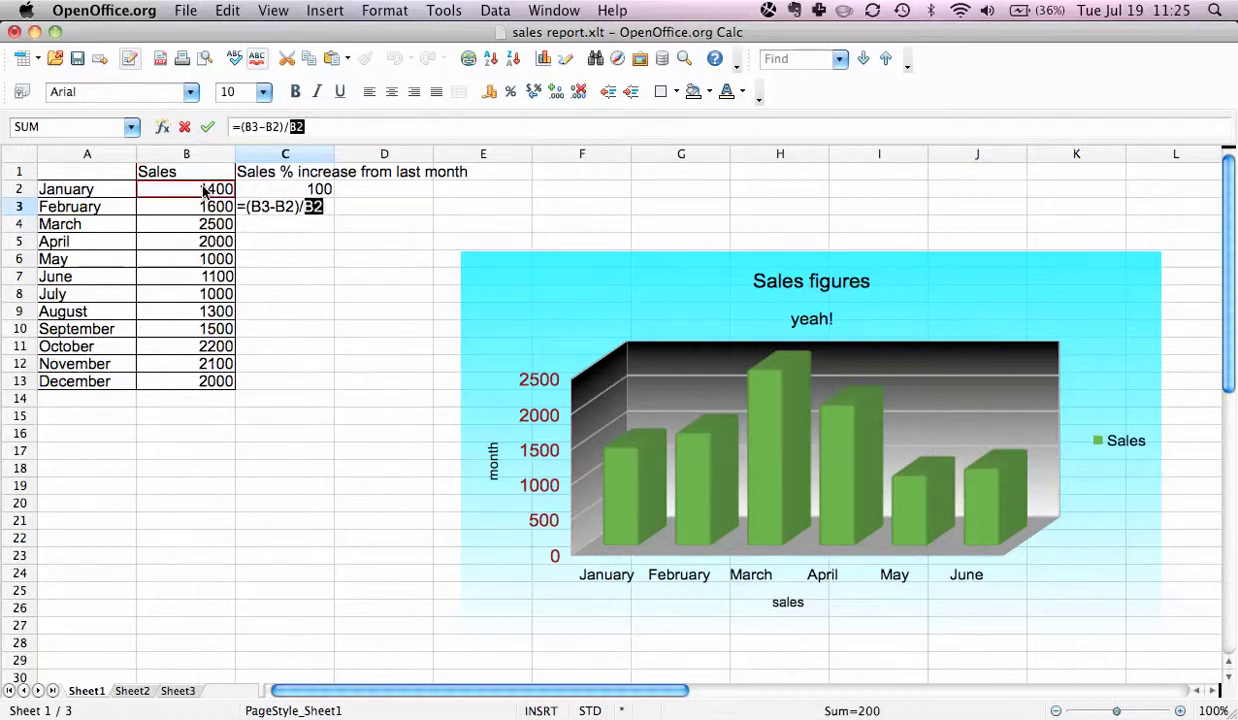
{"action": "key", "text": "Return"}
{"action": "left_click", "coordinate": [256, 209]}
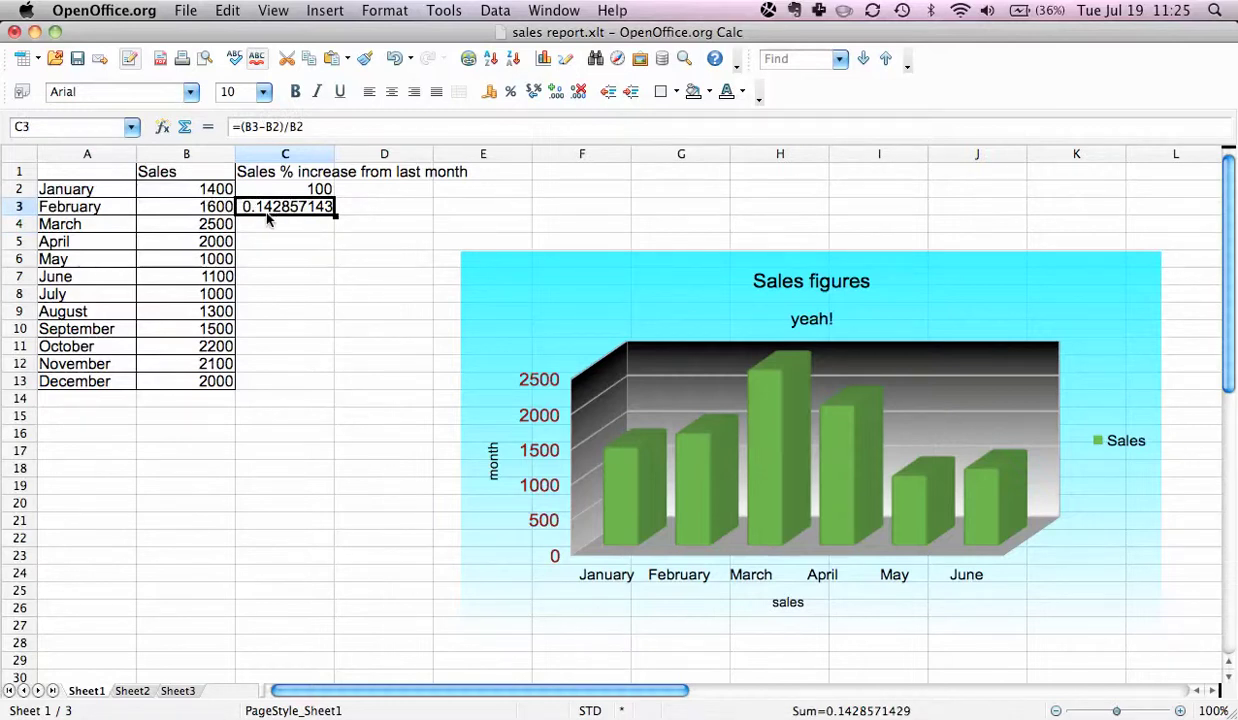
Step: Format February's increase as 14.29% and copy its formula into C4, giving 56.25% for March
{"action": "left_click", "coordinate": [512, 92]}
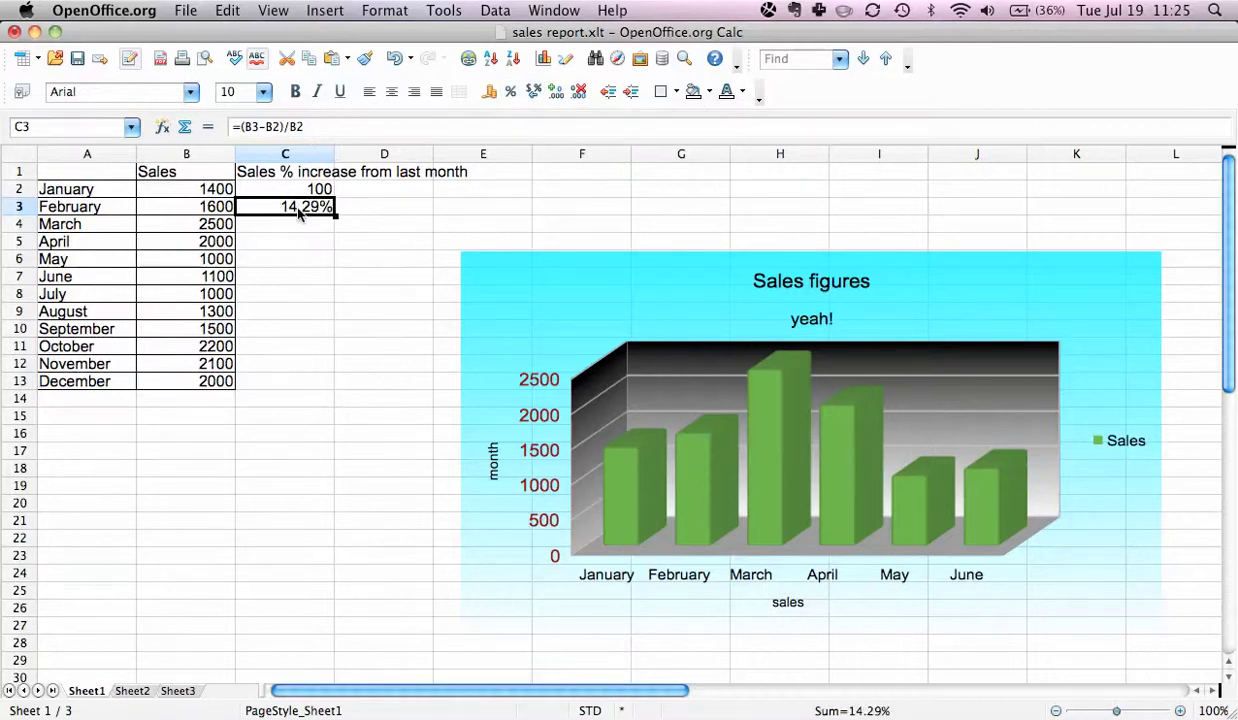
{"action": "right_click", "coordinate": [298, 212]}
{"action": "left_click", "coordinate": [352, 398]}
{"action": "left_click", "coordinate": [282, 224]}
{"action": "right_click", "coordinate": [282, 224]}
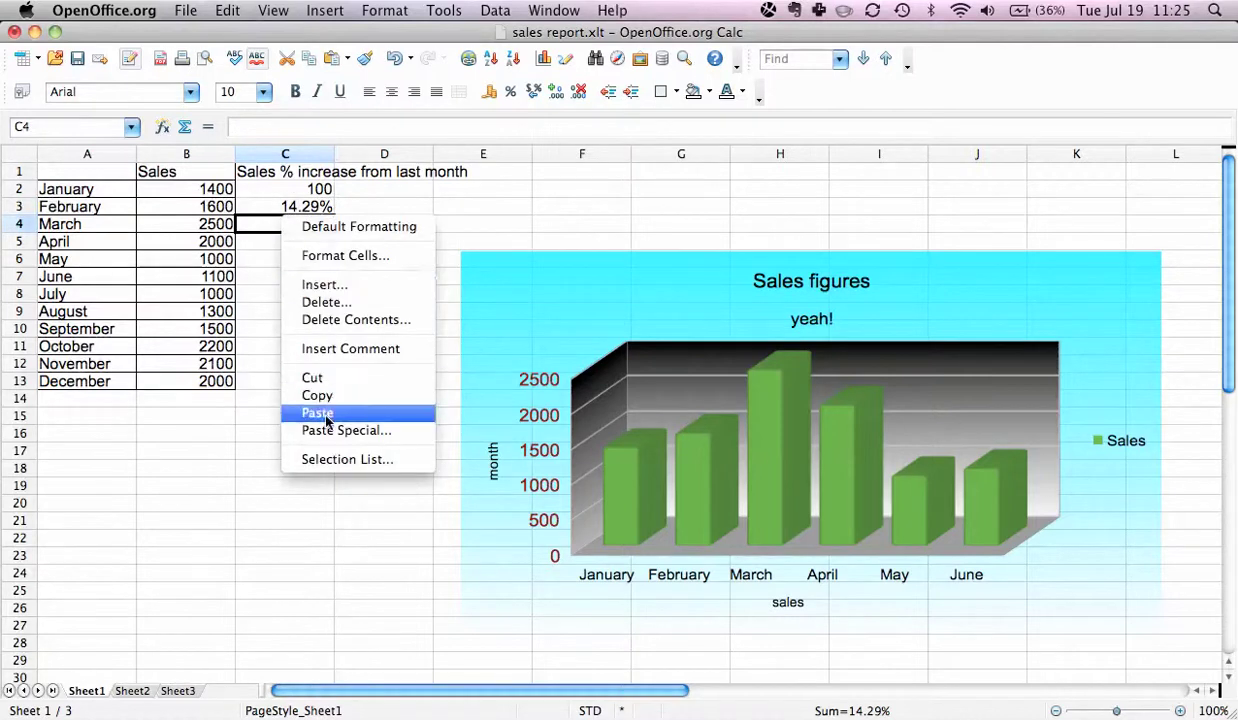
{"action": "left_click", "coordinate": [308, 412]}
{"action": "left_click", "coordinate": [292, 228]}
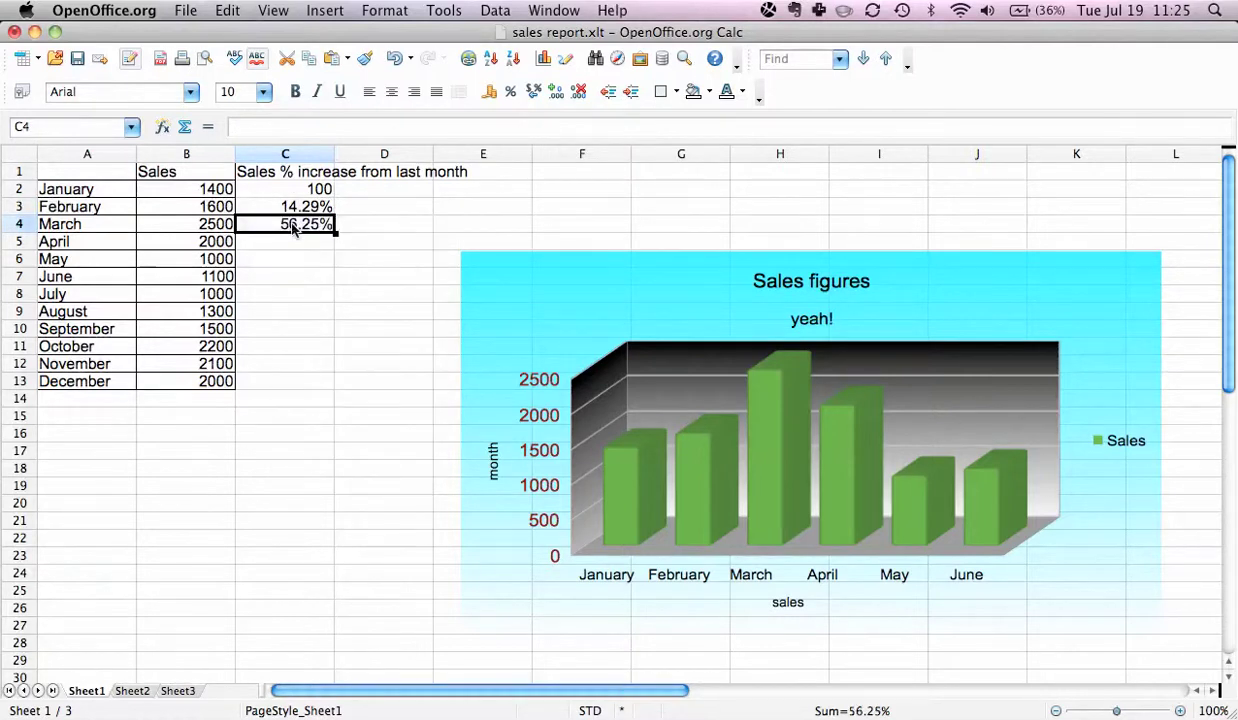
{"action": "double_click", "coordinate": [292, 228]}
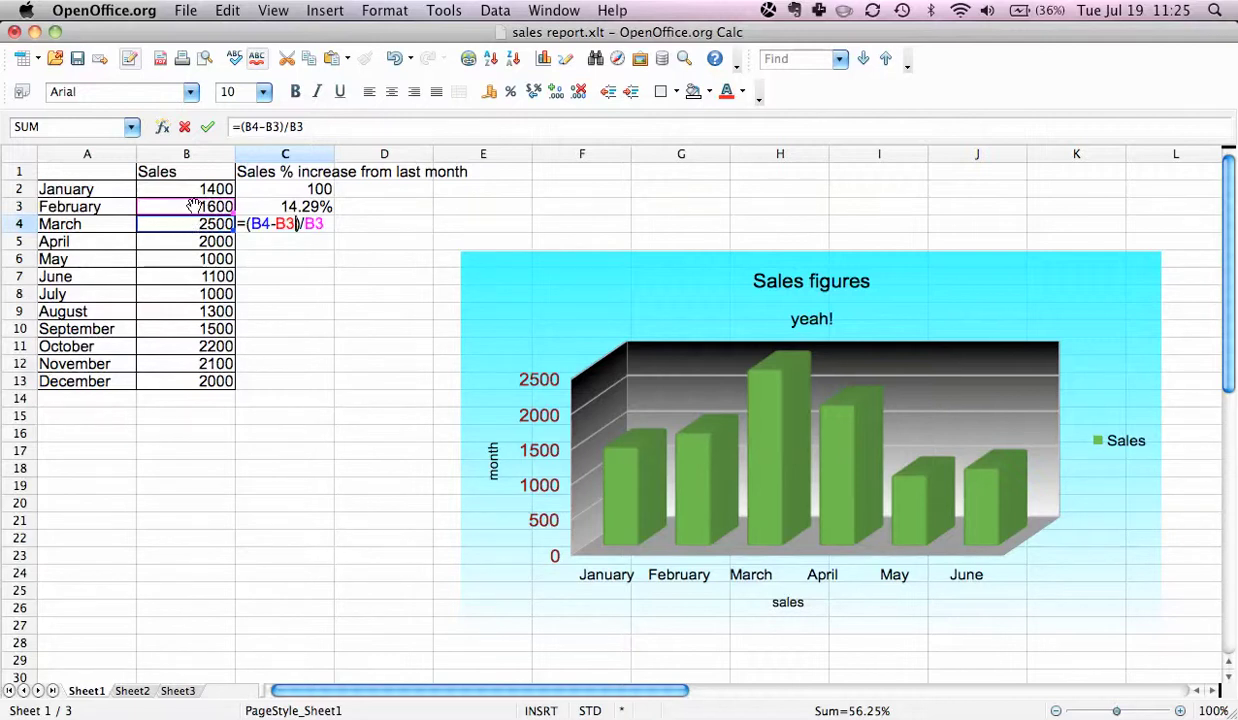
{"action": "key", "text": "Return"}
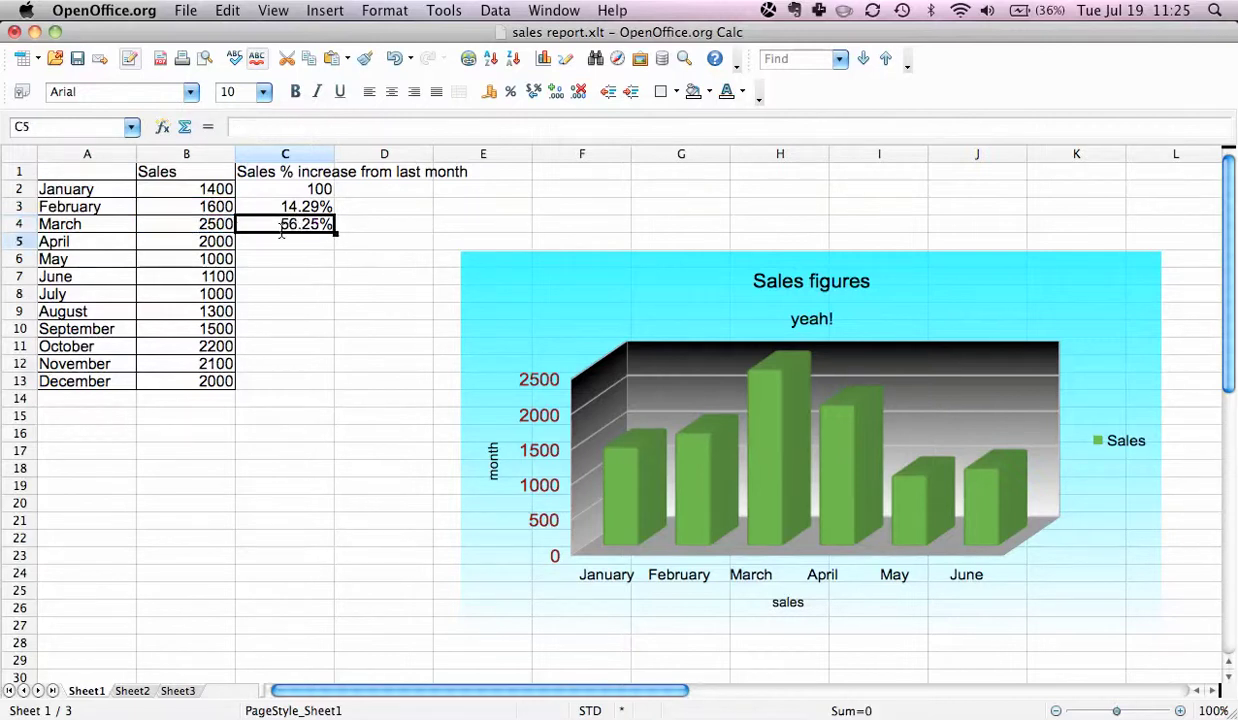
Step: Reselect C4 and step through B4 and B3 to check the formula's references
{"action": "left_click", "coordinate": [282, 229]}
{"action": "key", "text": "Left"}
{"action": "key", "text": "Up"}
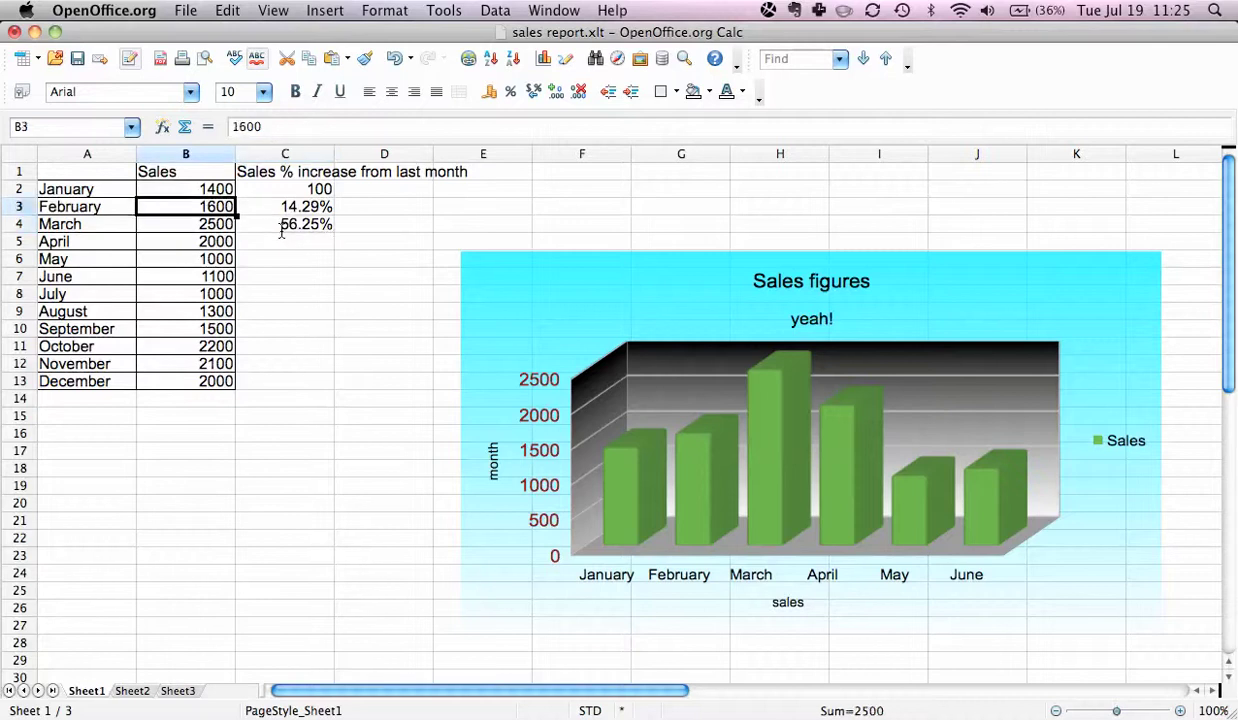
{"action": "key", "text": "Down"}
{"action": "key", "text": "Right"}
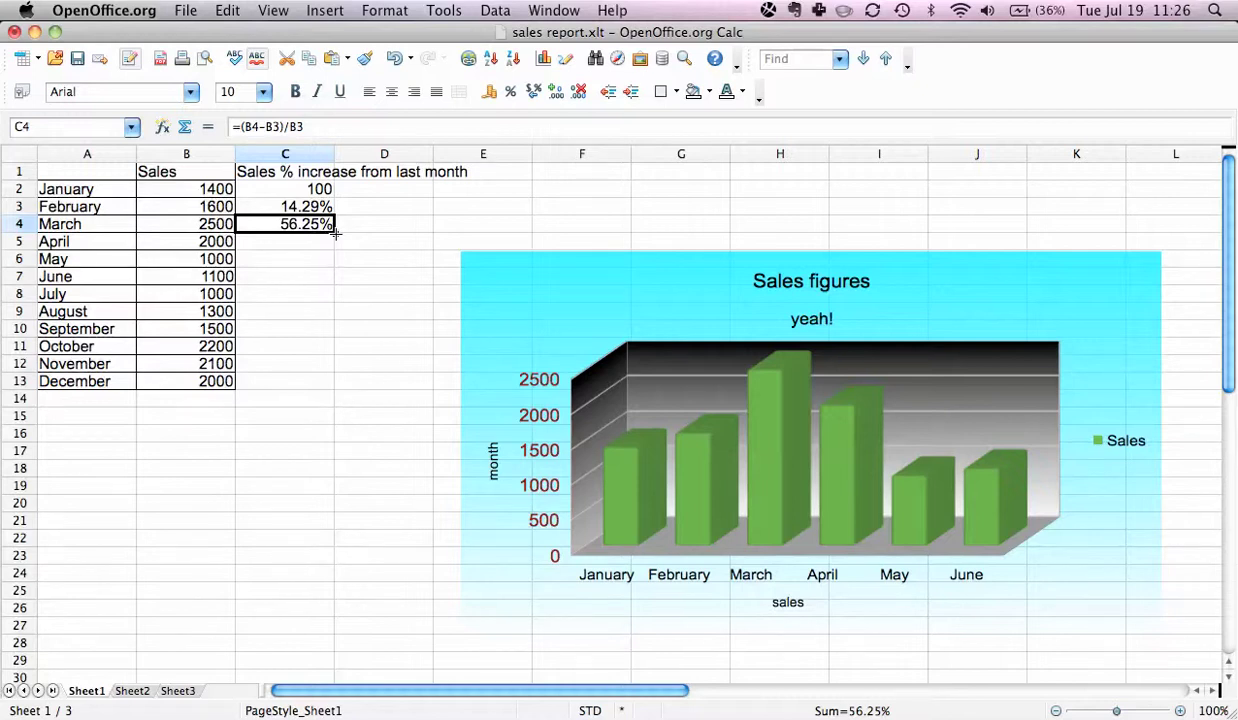
Step: Fill C4's formula down to C13, giving April -20.00% through December -4.76%
{"action": "left_click_drag", "start_coordinate": [335, 235], "coordinate": [328, 388]}
{"action": "left_click", "coordinate": [286, 430]}
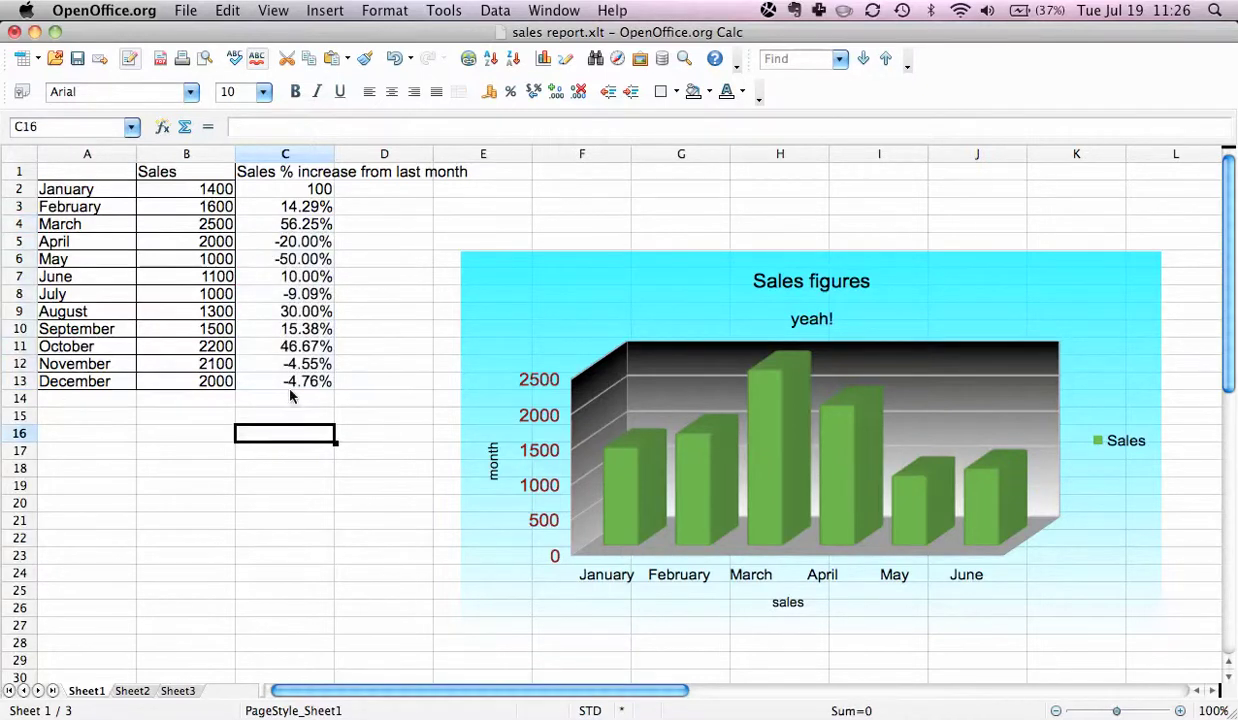
{"action": "left_click", "coordinate": [317, 192]}
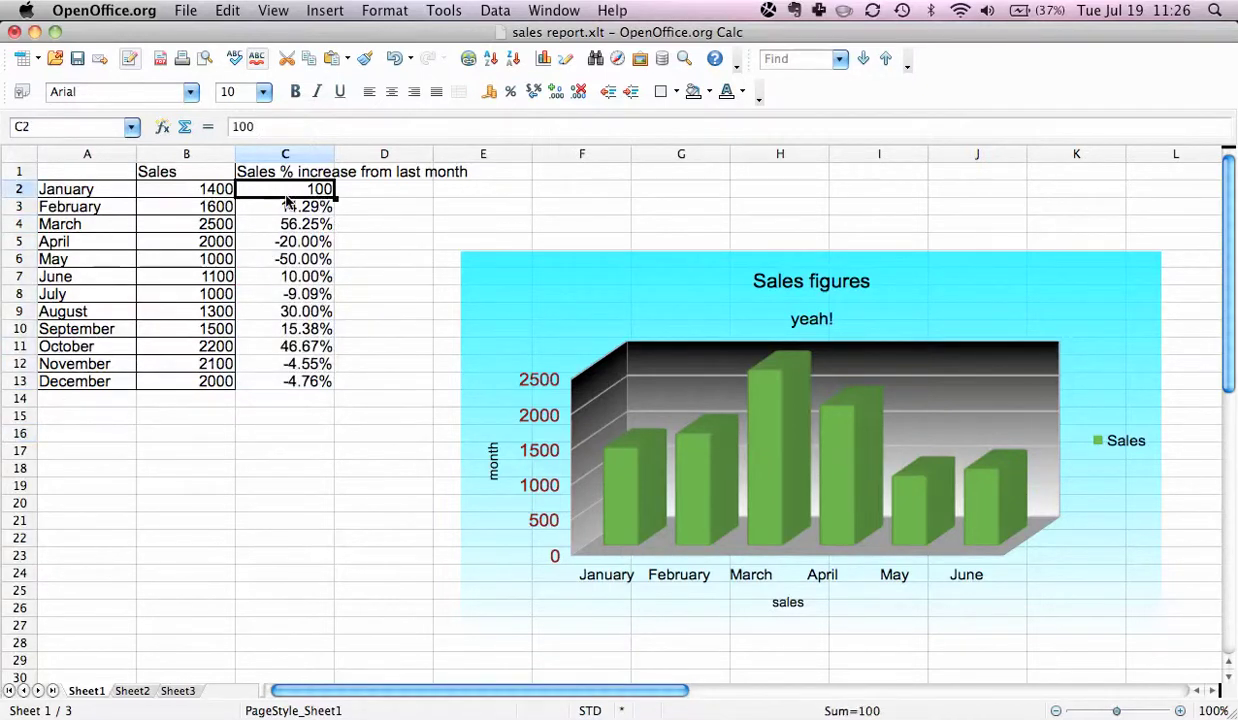
Step: Replace C2 with 1 and apply percent format so January reads 100.00%
{"action": "left_click", "coordinate": [513, 93]}
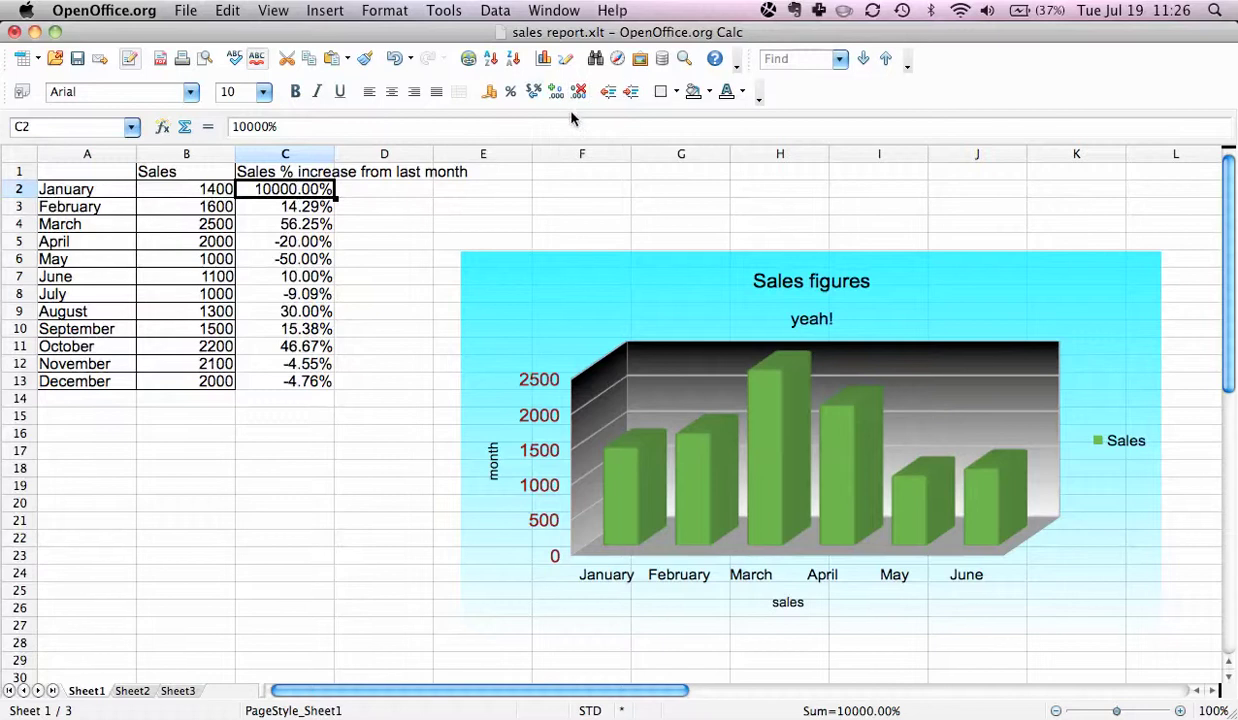
{"action": "left_click", "coordinate": [395, 58]}
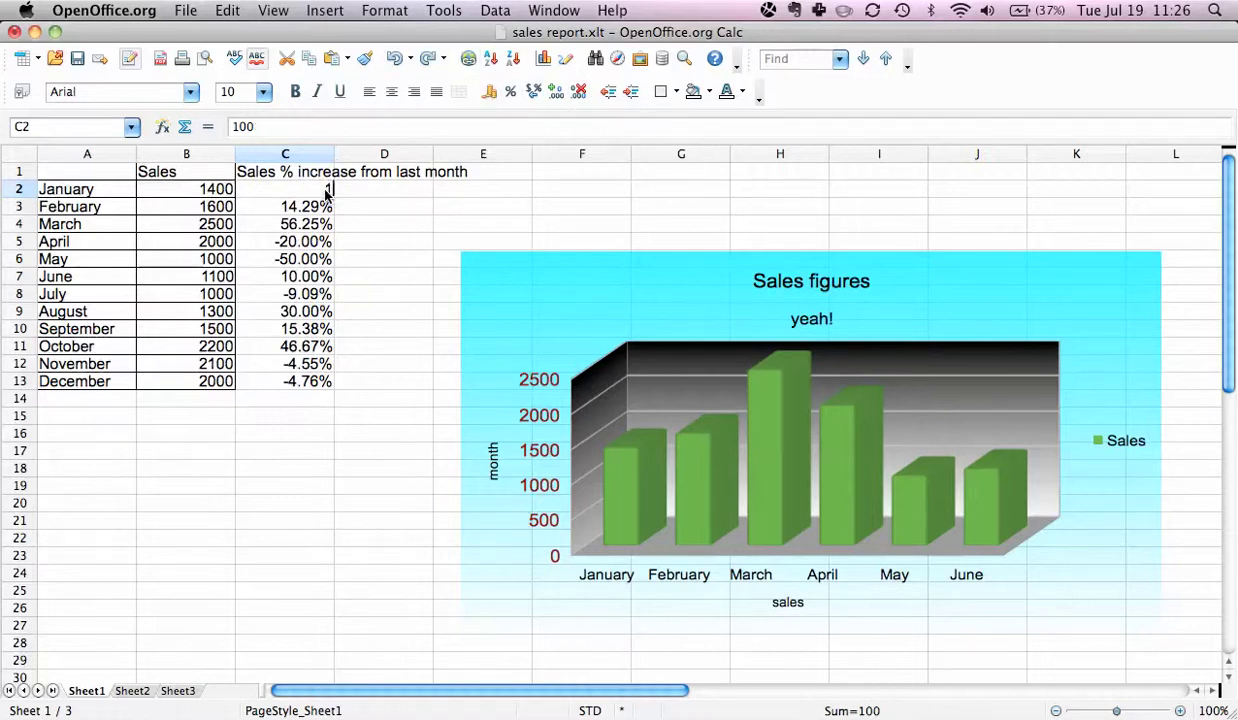
{"action": "type", "text": "1"}
{"action": "key", "text": "Return"}
{"action": "key", "text": "Up"}
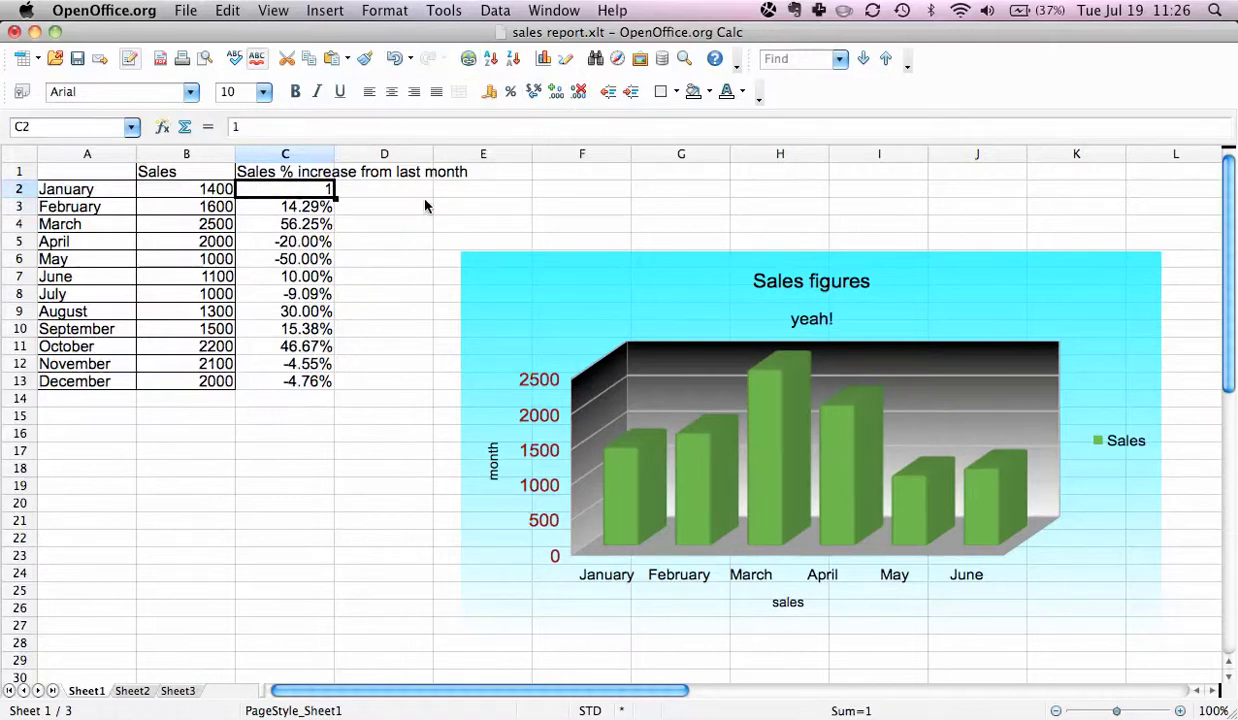
{"action": "left_click", "coordinate": [510, 91]}
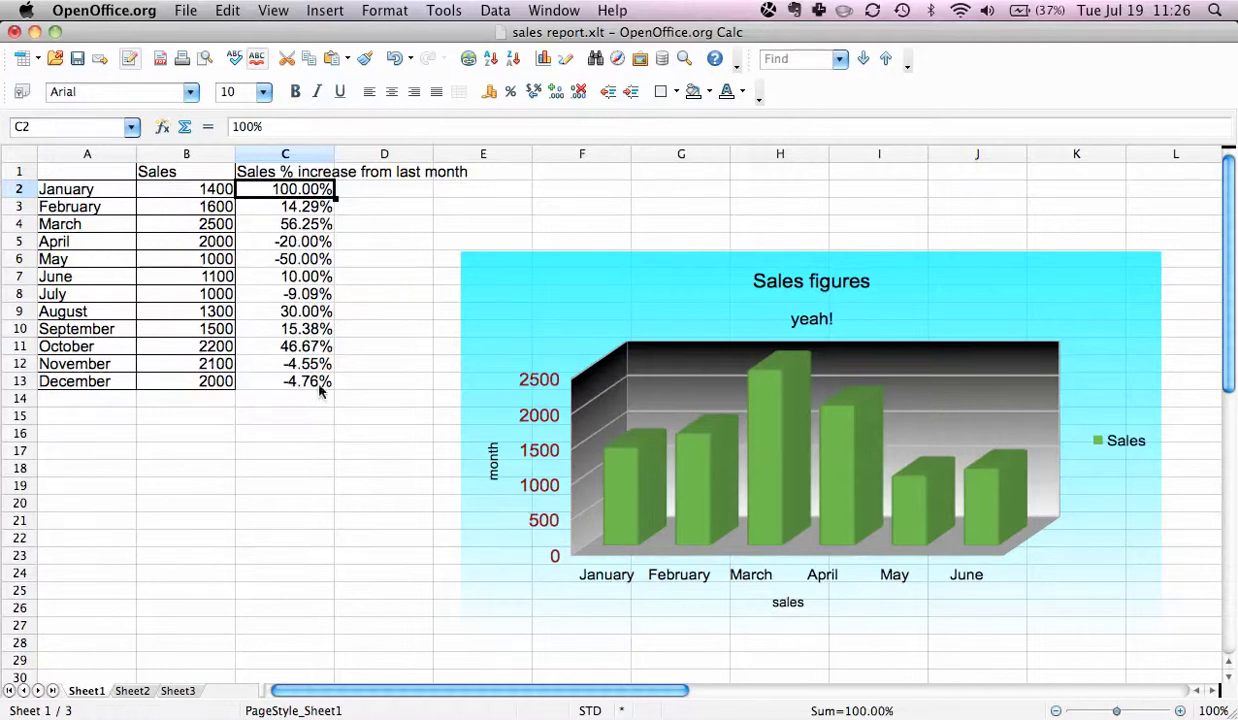
{"action": "left_click", "coordinate": [546, 302]}
Step: Enter chart edit mode and bring up the chart's Data Ranges settings
{"action": "right_click", "coordinate": [564, 322]}
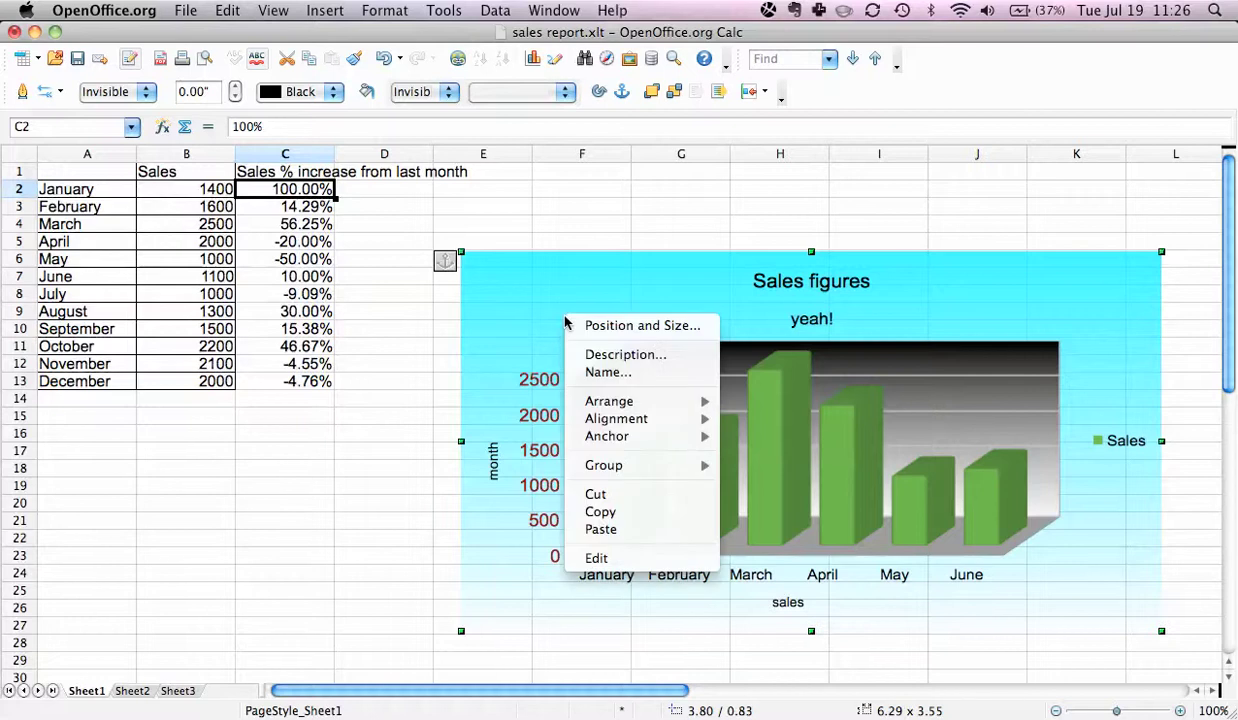
{"action": "left_click", "coordinate": [545, 315]}
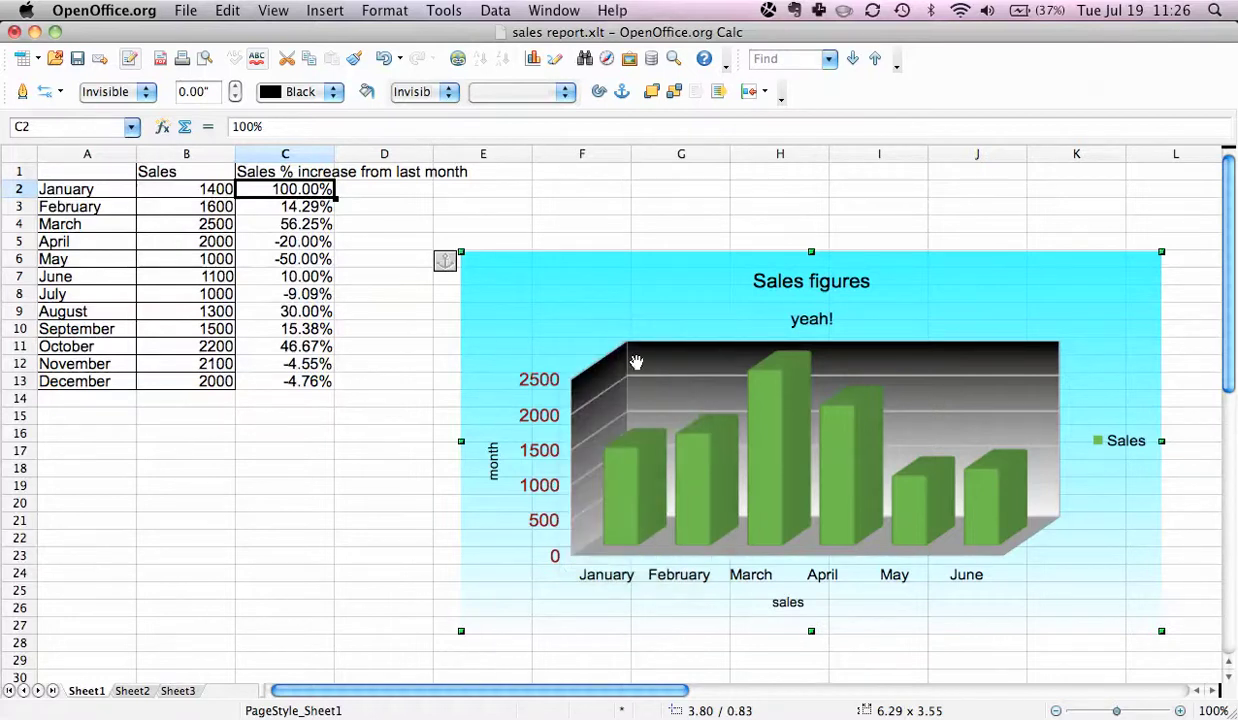
{"action": "double_click", "coordinate": [622, 484]}
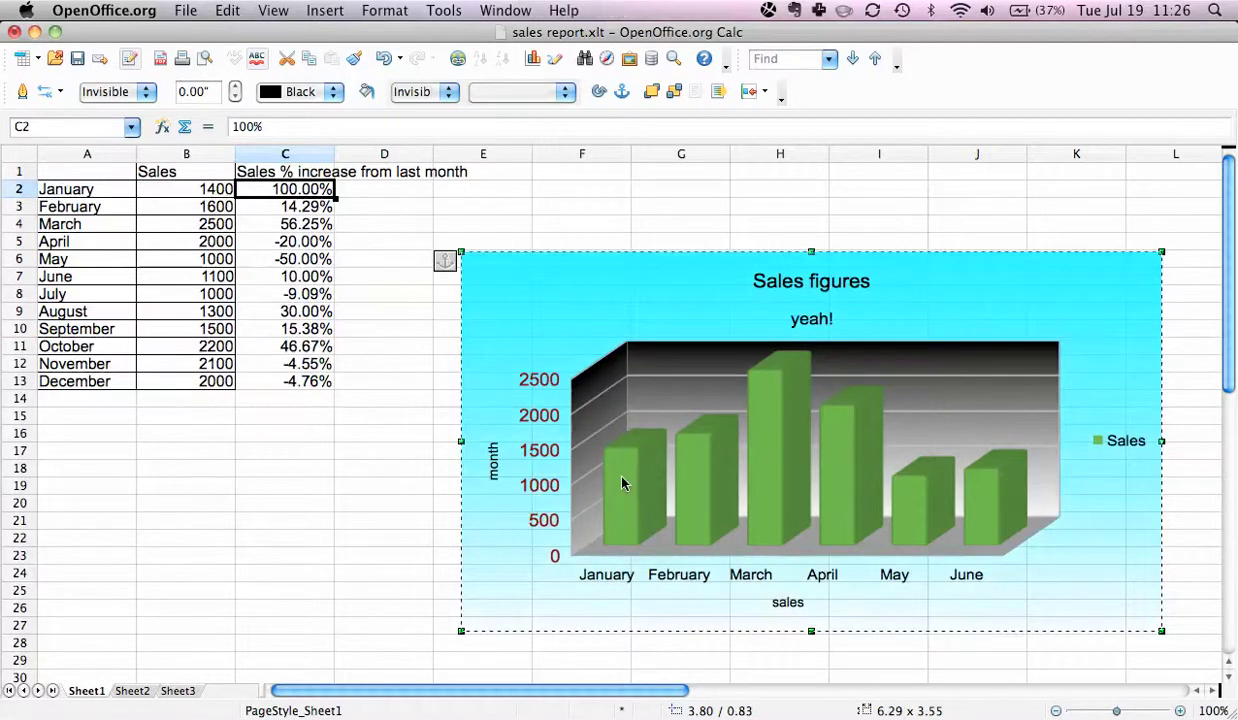
{"action": "left_click", "coordinate": [607, 453]}
{"action": "left_click", "coordinate": [590, 368]}
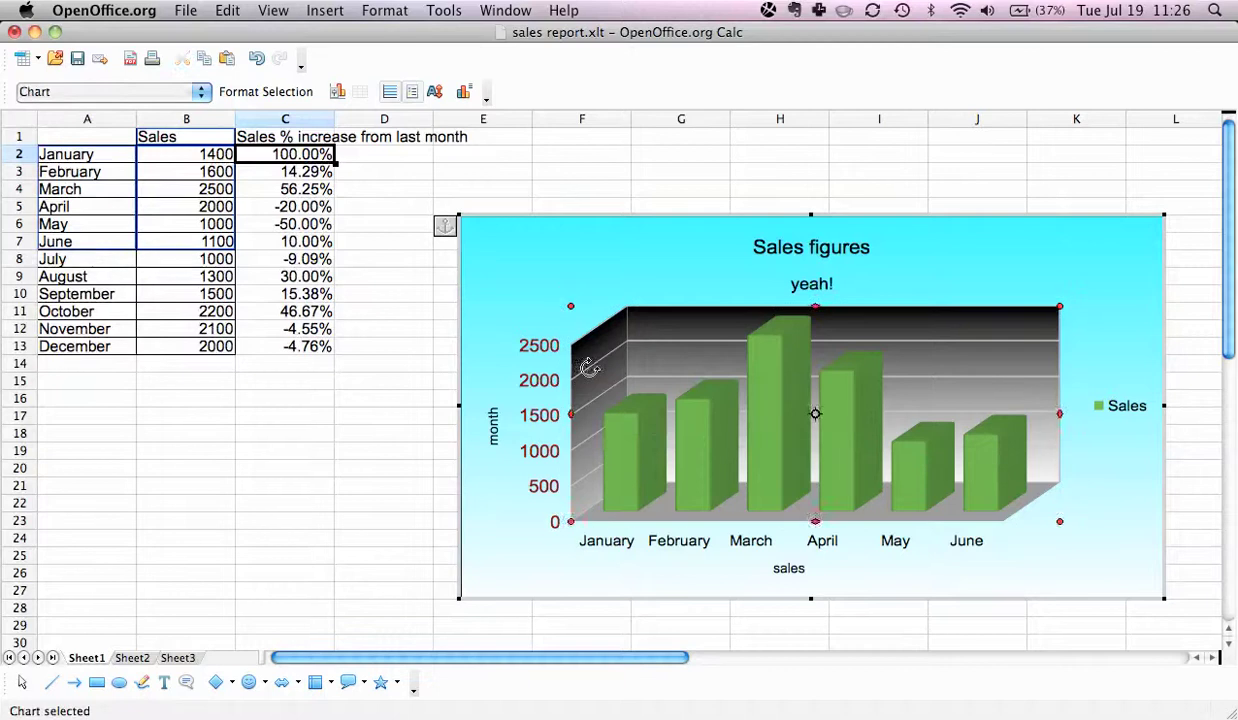
{"action": "right_click", "coordinate": [597, 362]}
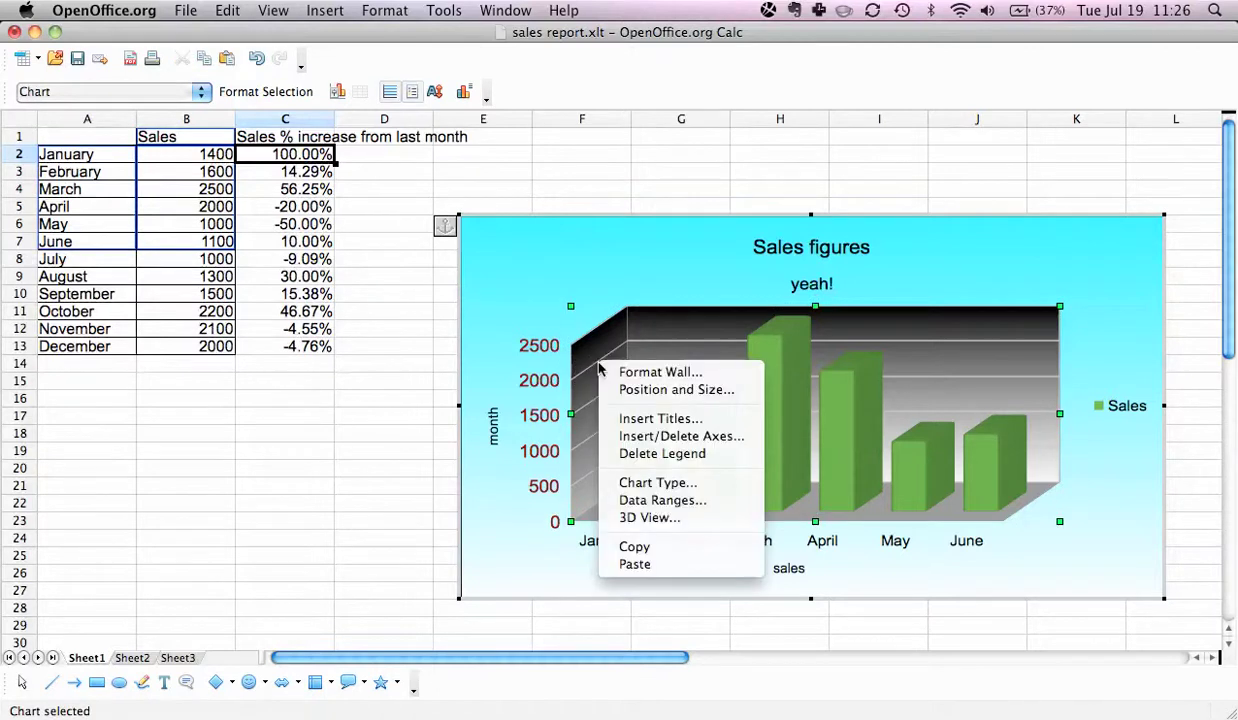
{"action": "left_click", "coordinate": [634, 500]}
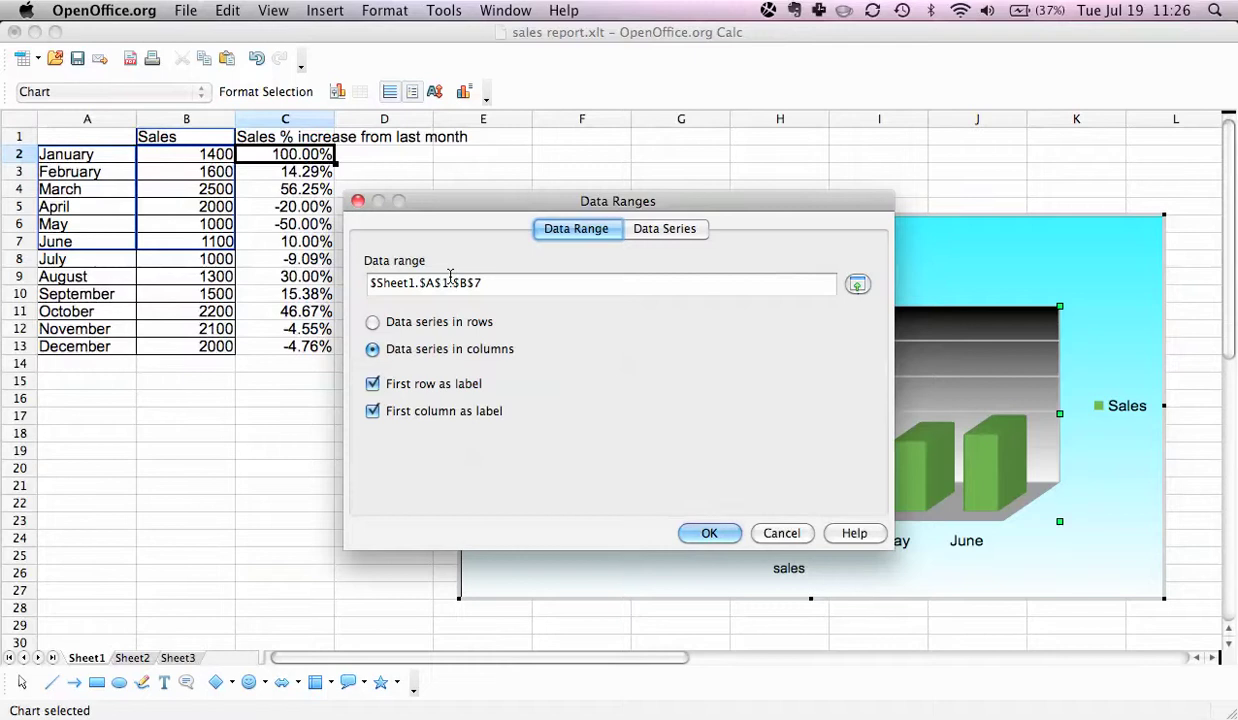
Step: Change the chart data range to $Sheet1.$A$1:$C$7 to include the % increase column
{"action": "left_click", "coordinate": [583, 286]}
{"action": "left_click", "coordinate": [857, 285]}
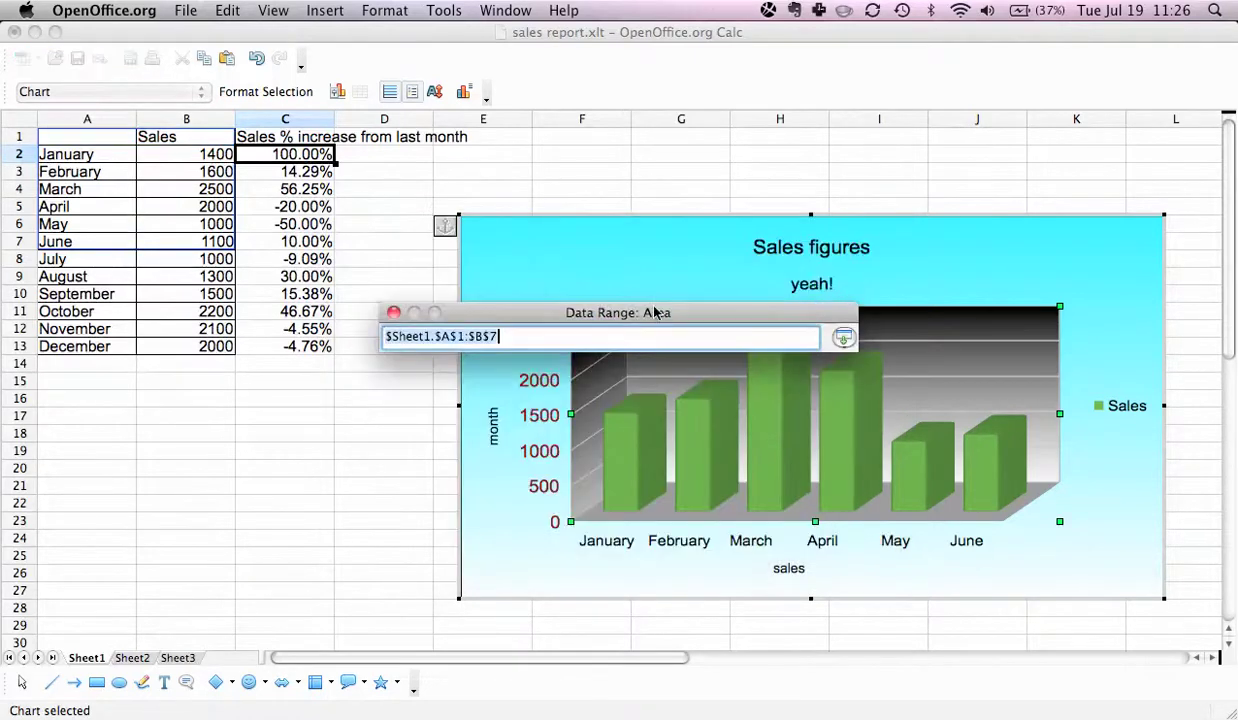
{"action": "left_click_drag", "start_coordinate": [100, 131], "coordinate": [262, 240]}
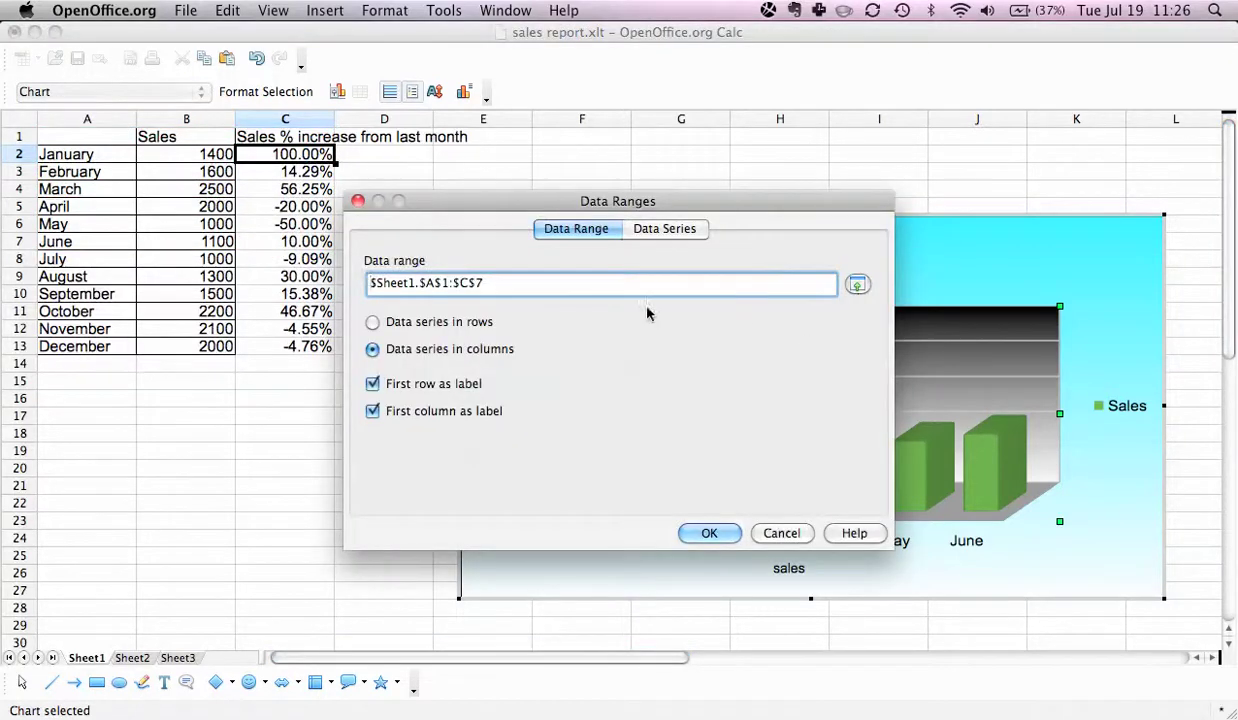
{"action": "left_click_drag", "start_coordinate": [666, 208], "coordinate": [247, 262]}
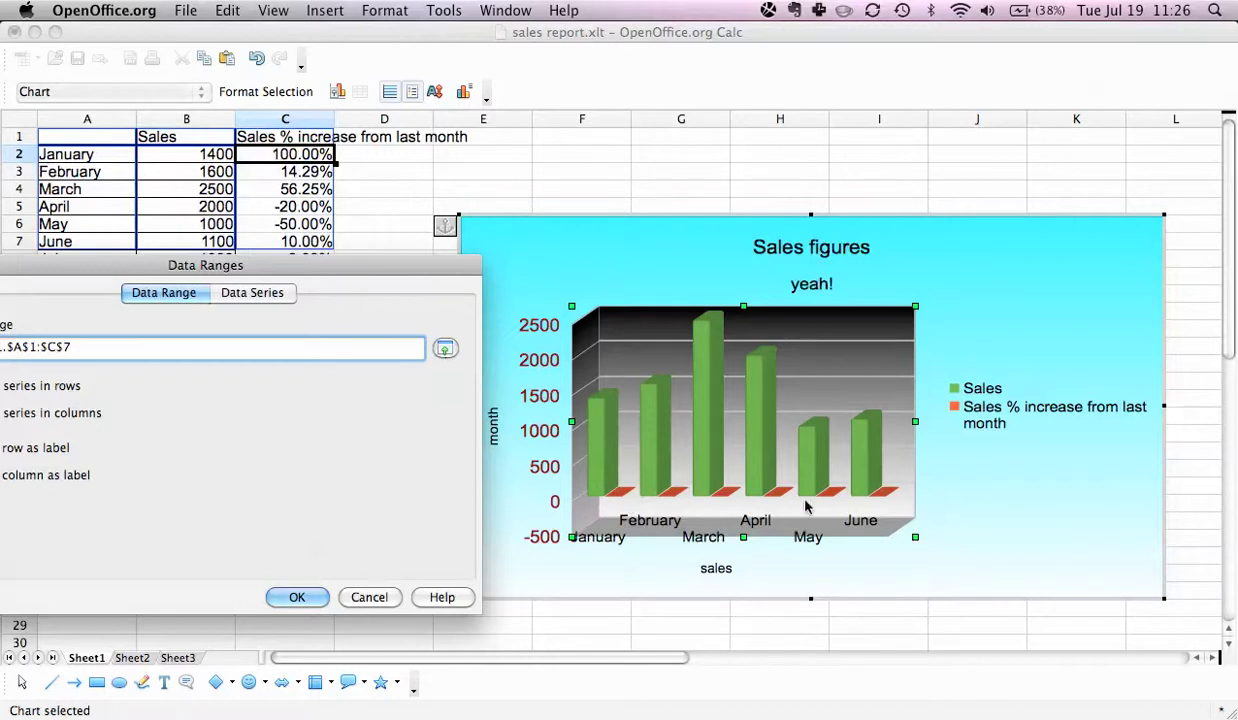
{"action": "left_click_drag", "start_coordinate": [288, 268], "coordinate": [625, 180]}
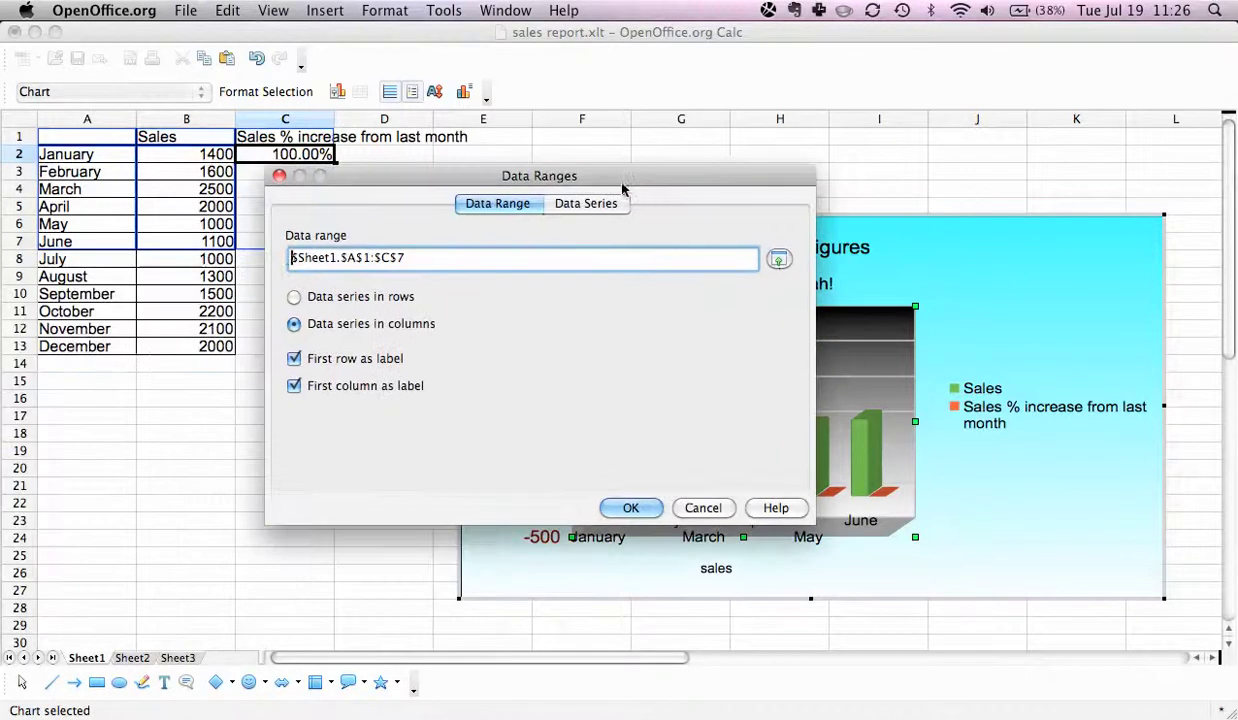
{"action": "left_click", "coordinate": [630, 508]}
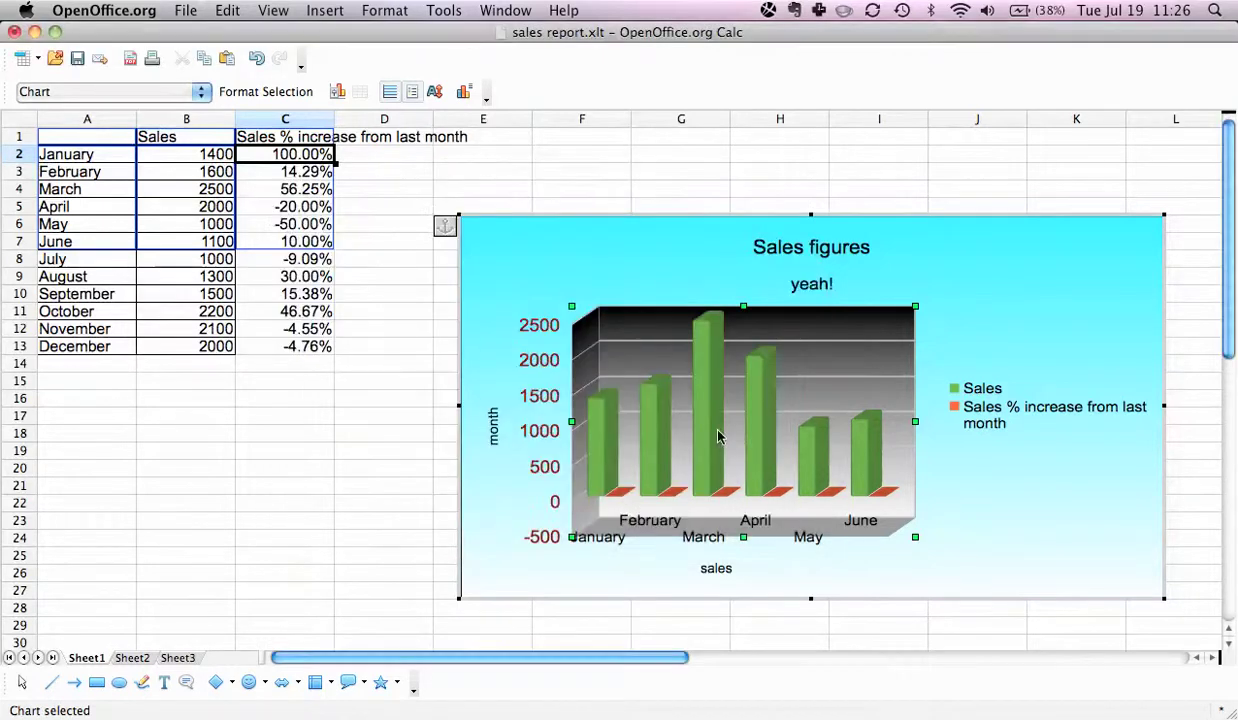
Step: Change the chart type to Column and Line so the % increase draws as a line
{"action": "right_click", "coordinate": [843, 328]}
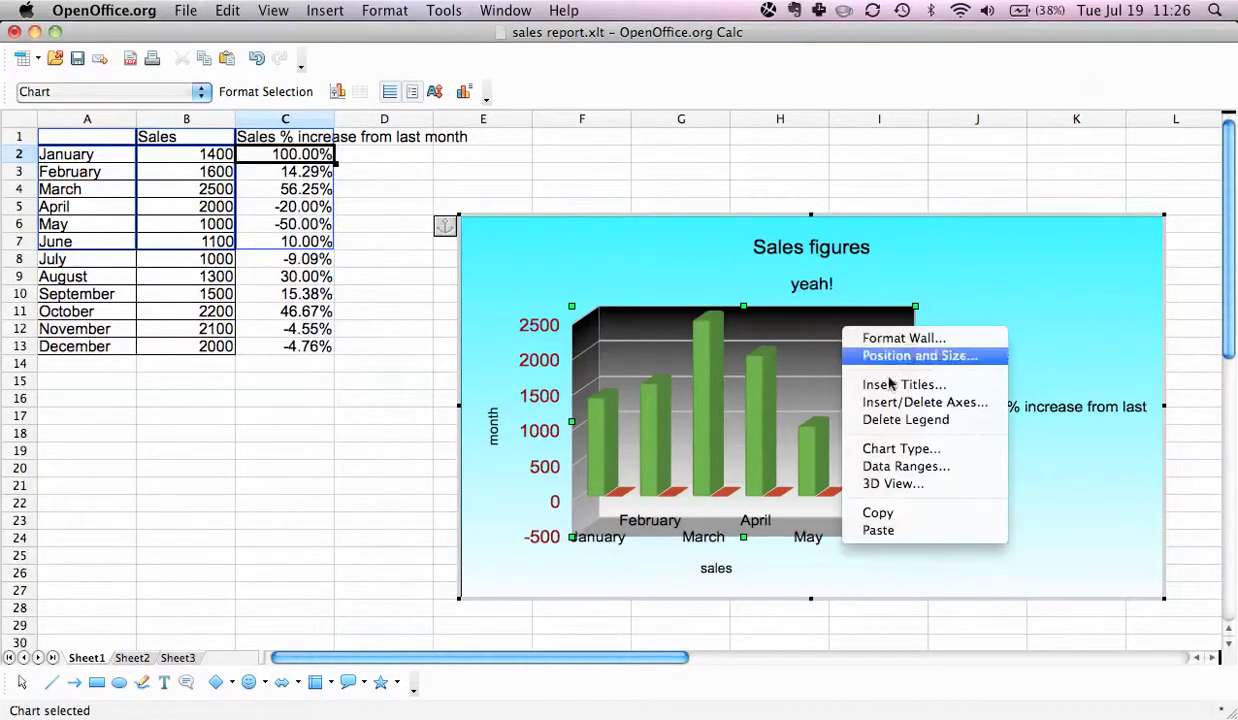
{"action": "left_click", "coordinate": [774, 314]}
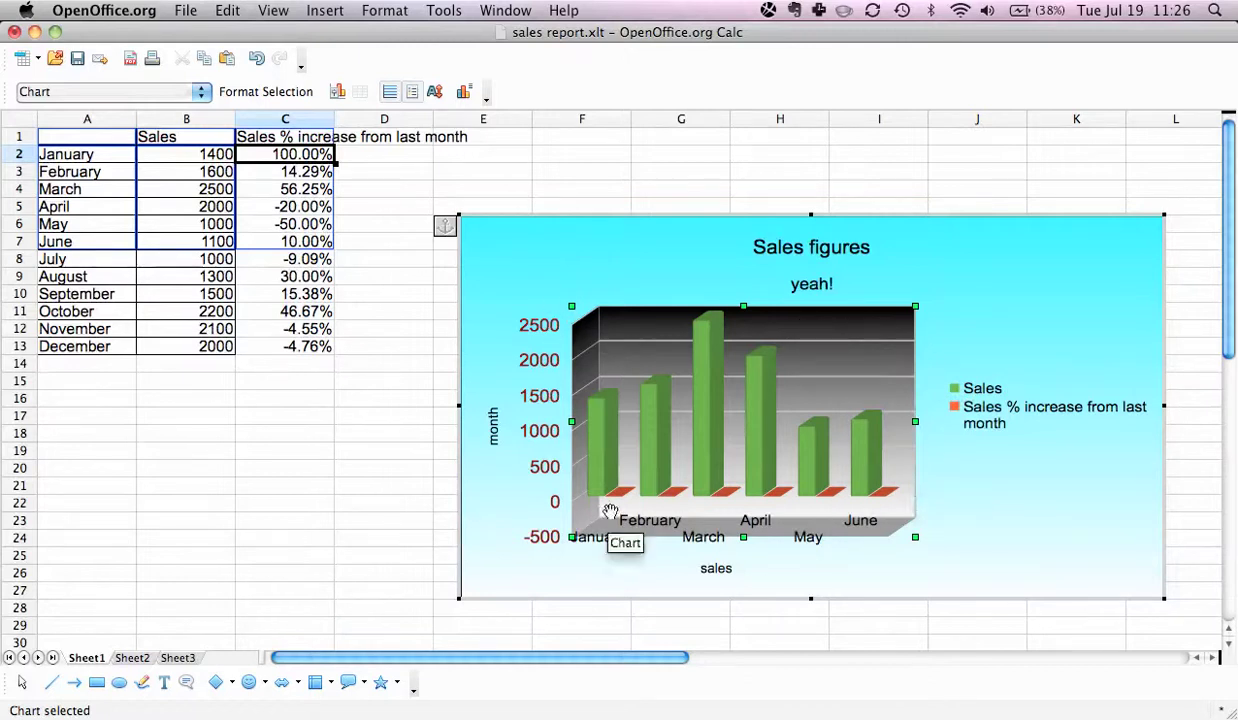
{"action": "right_click", "coordinate": [861, 332]}
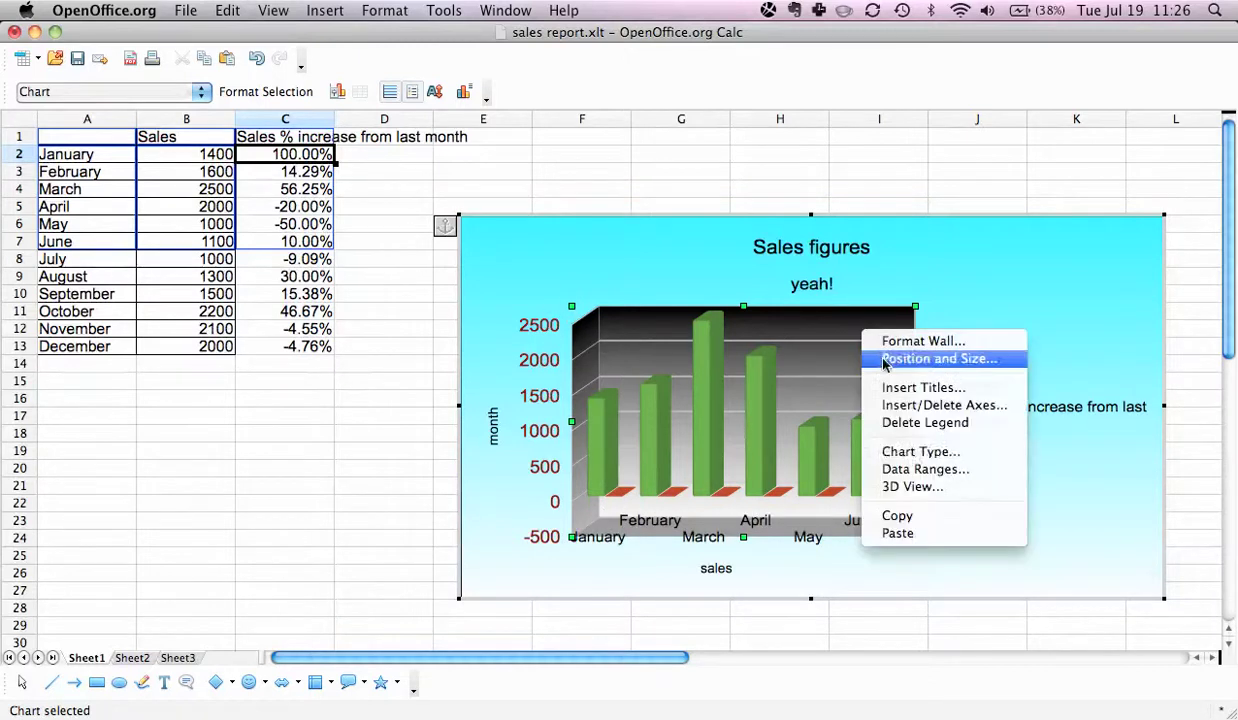
{"action": "left_click", "coordinate": [910, 452]}
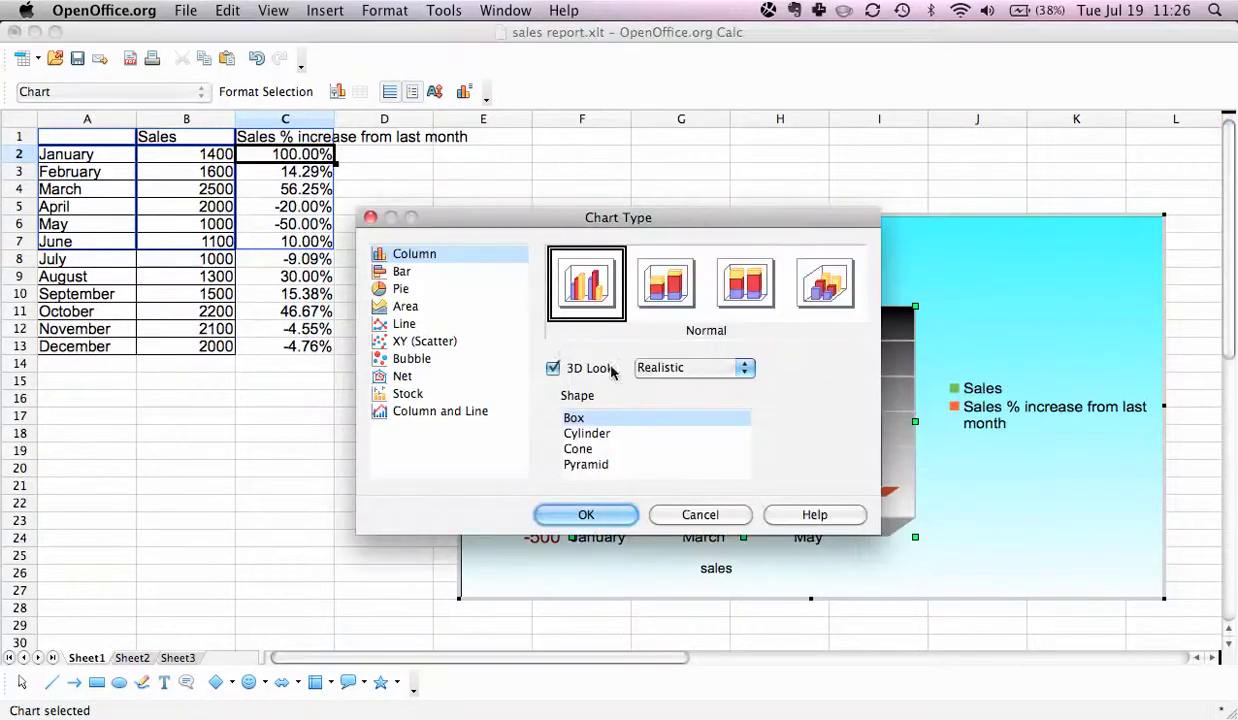
{"action": "left_click", "coordinate": [428, 412]}
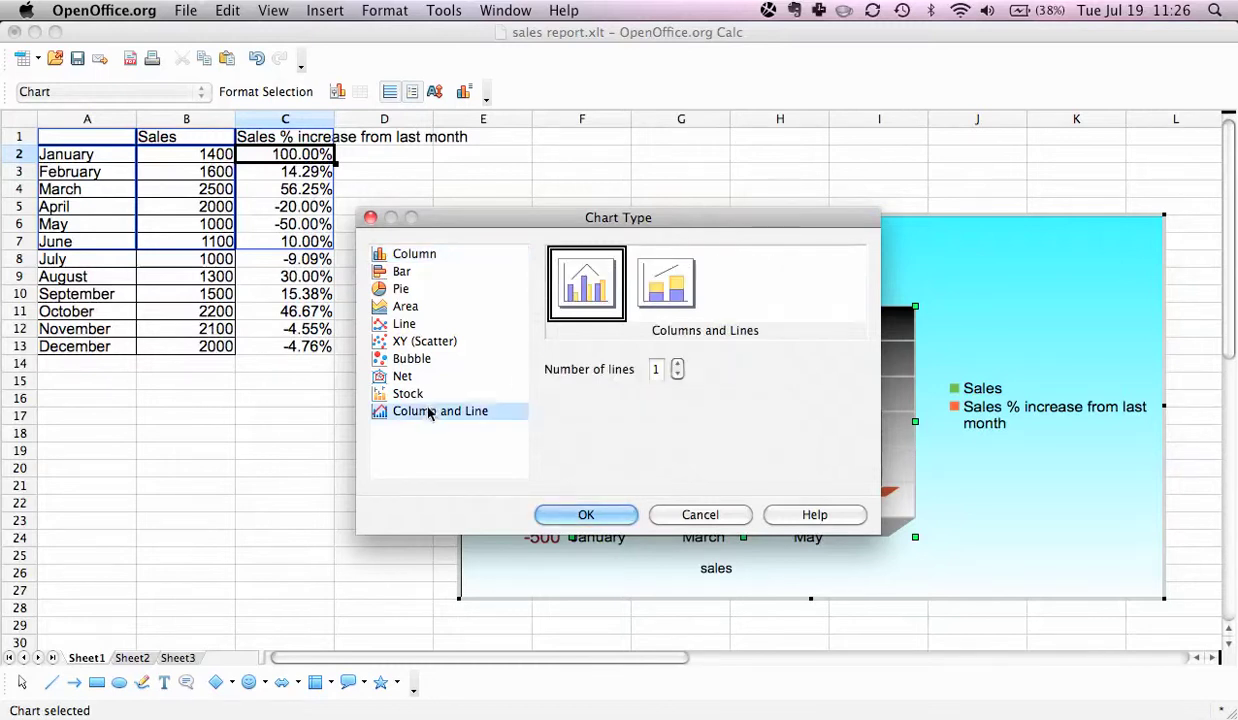
{"action": "left_click", "coordinate": [622, 512]}
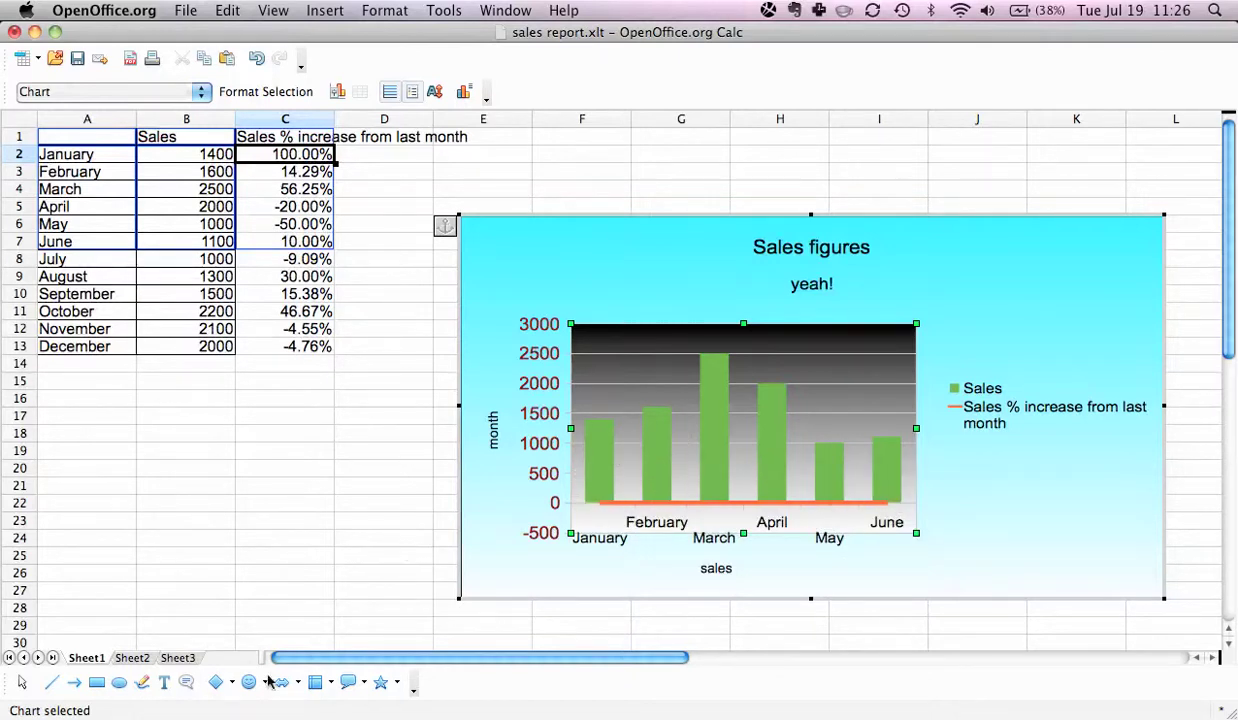
Step: Enable the secondary Y axis via Insert/Delete Axes, adding a right-hand axis scaled -500 to 3000
{"action": "left_click", "coordinate": [500, 550]}
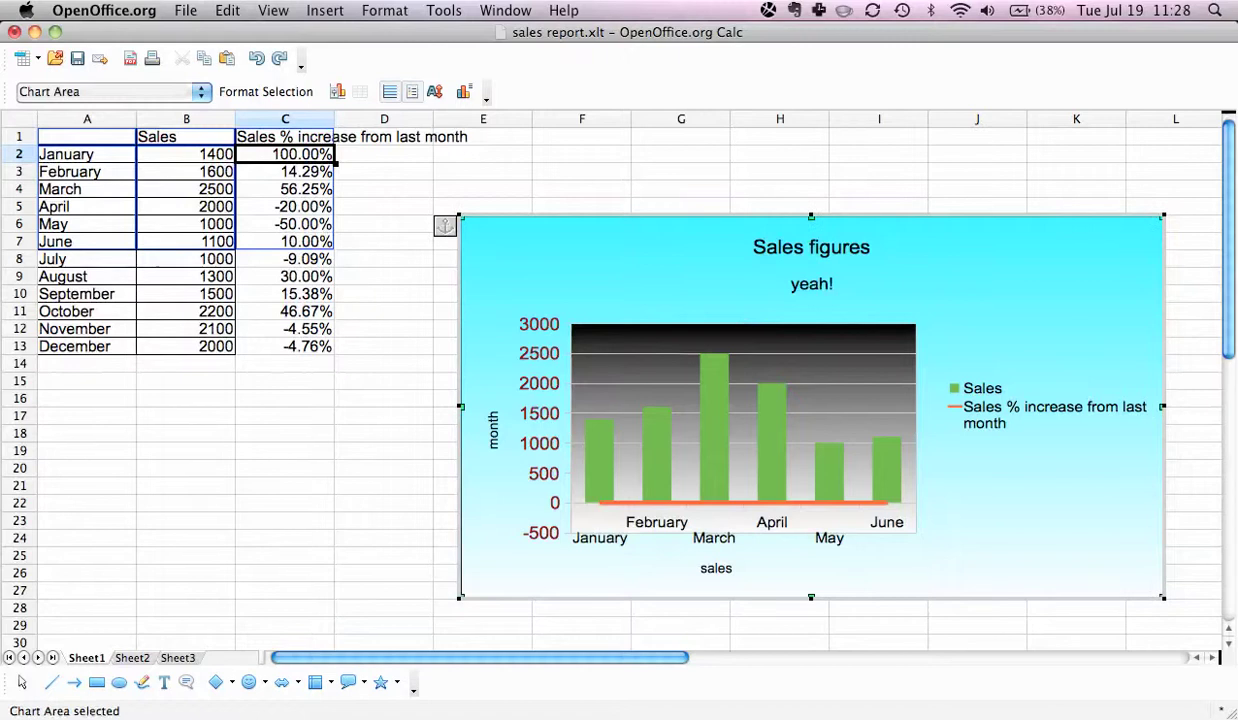
{"action": "left_click", "coordinate": [700, 514]}
{"action": "left_click", "coordinate": [698, 512]}
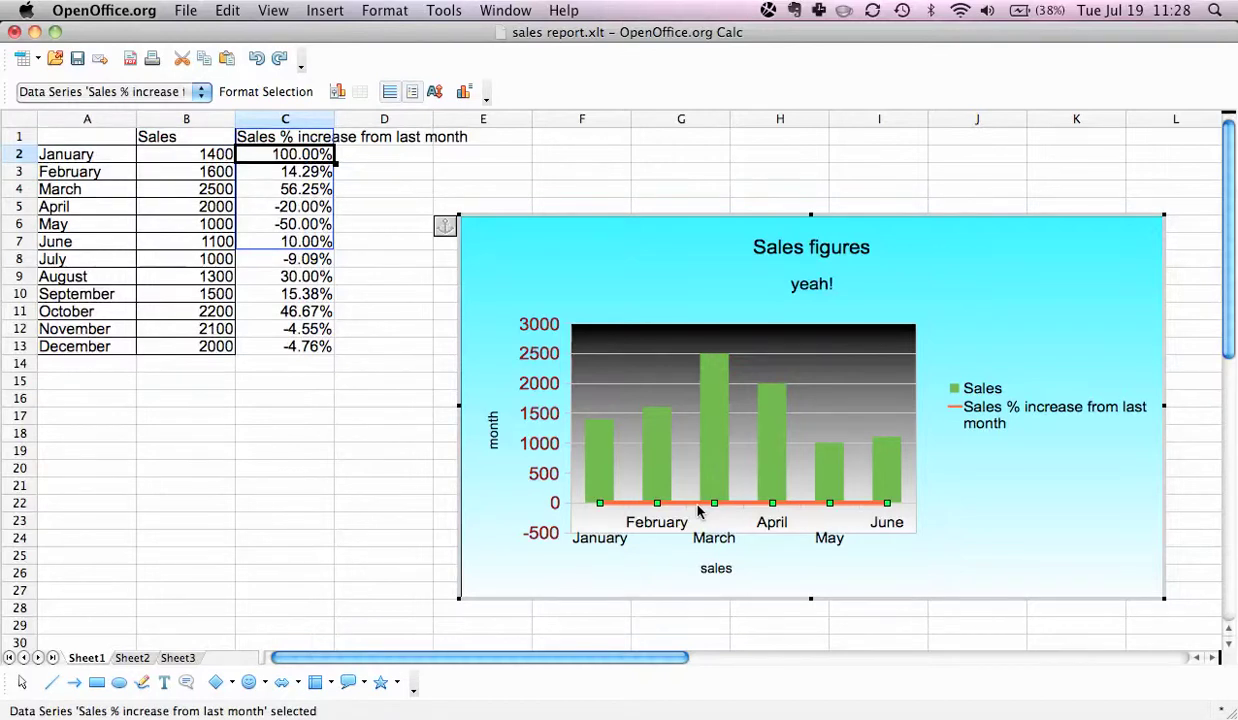
{"action": "right_click", "coordinate": [866, 392]}
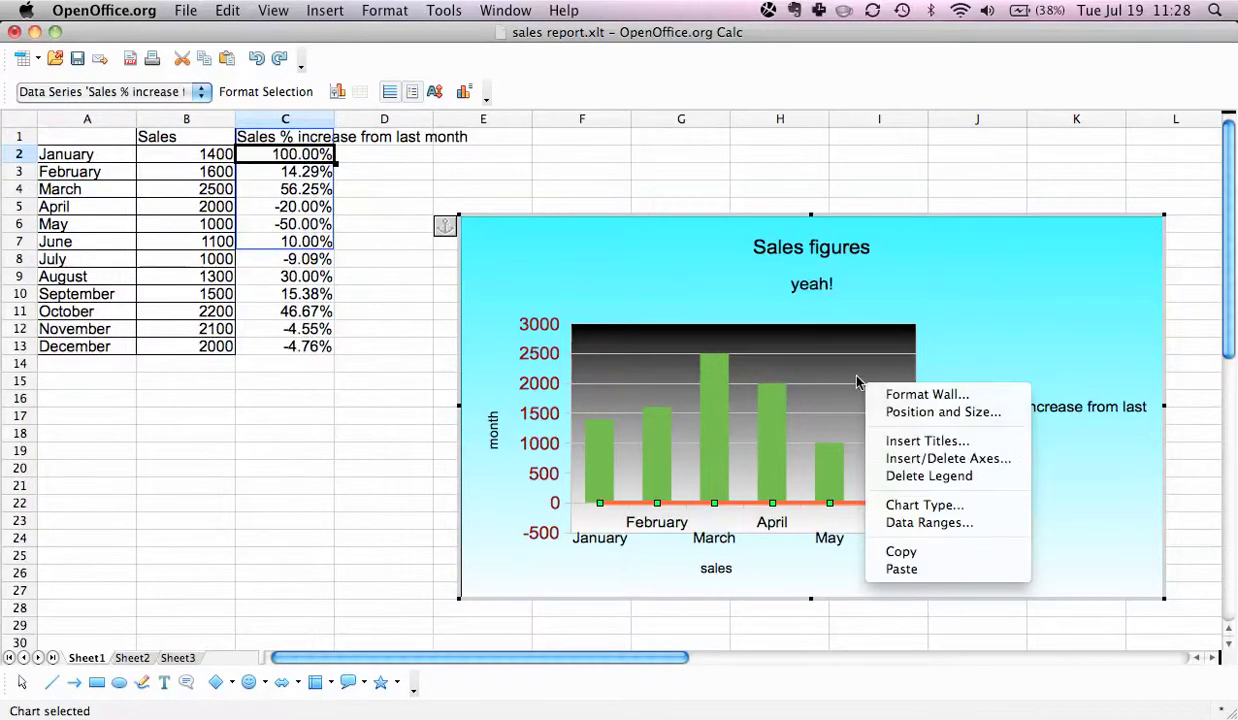
{"action": "left_click", "coordinate": [913, 458]}
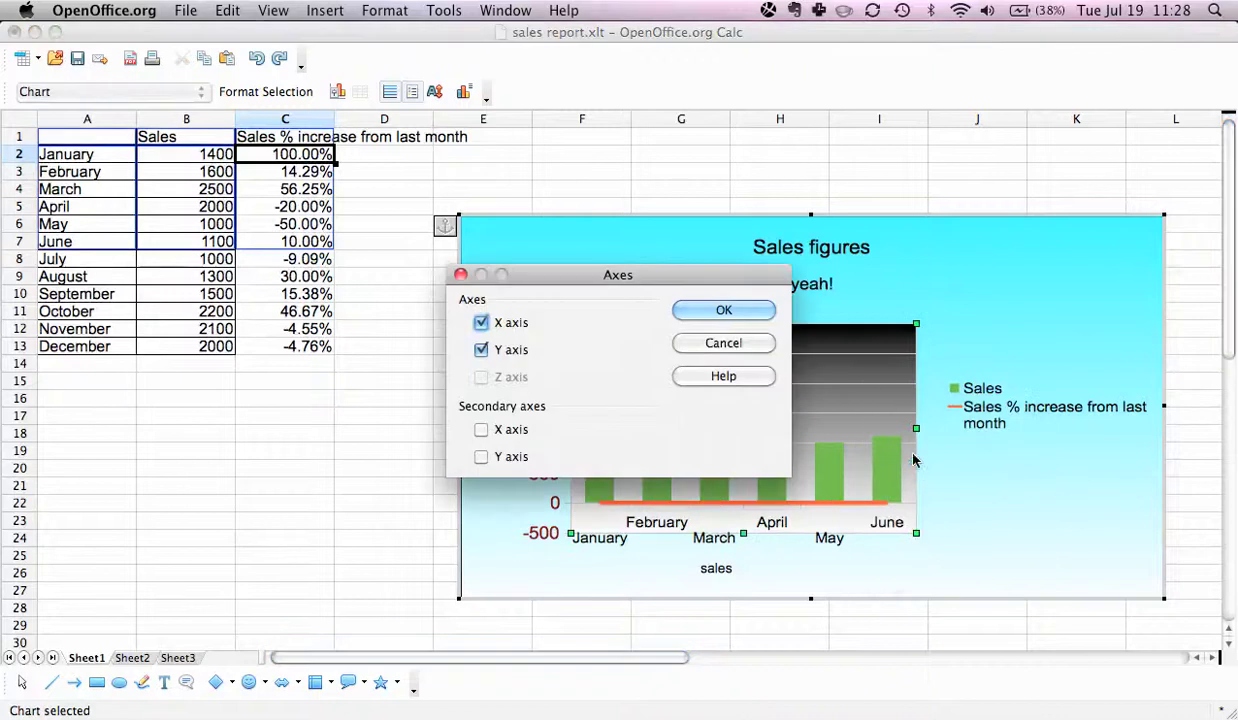
{"action": "left_click", "coordinate": [481, 456]}
{"action": "left_click", "coordinate": [723, 310]}
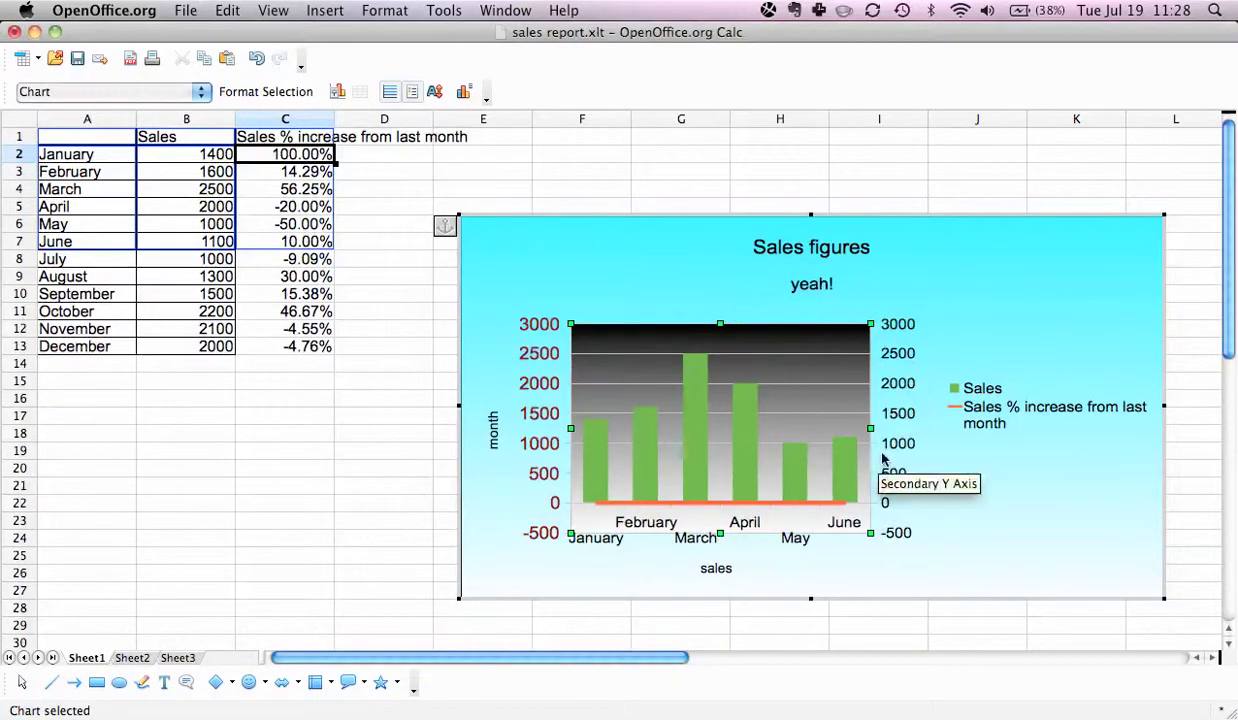
{"action": "left_click", "coordinate": [860, 358]}
{"action": "left_click", "coordinate": [862, 350]}
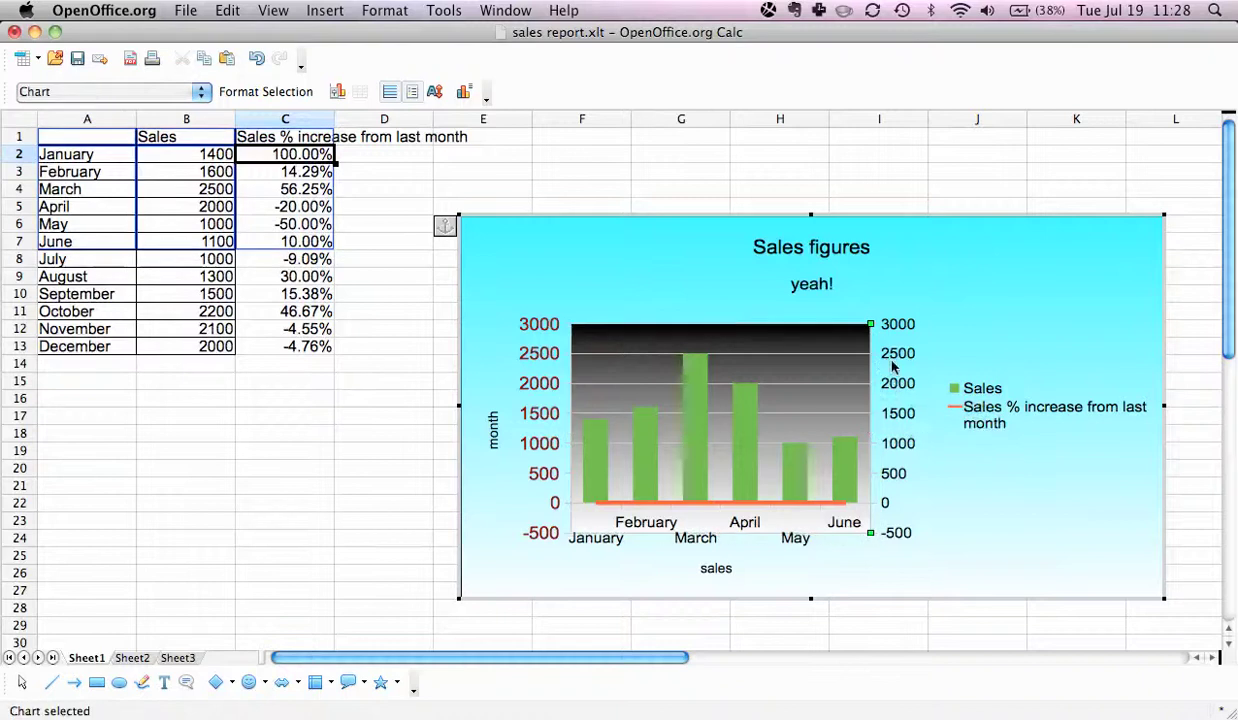
{"action": "left_click", "coordinate": [895, 362]}
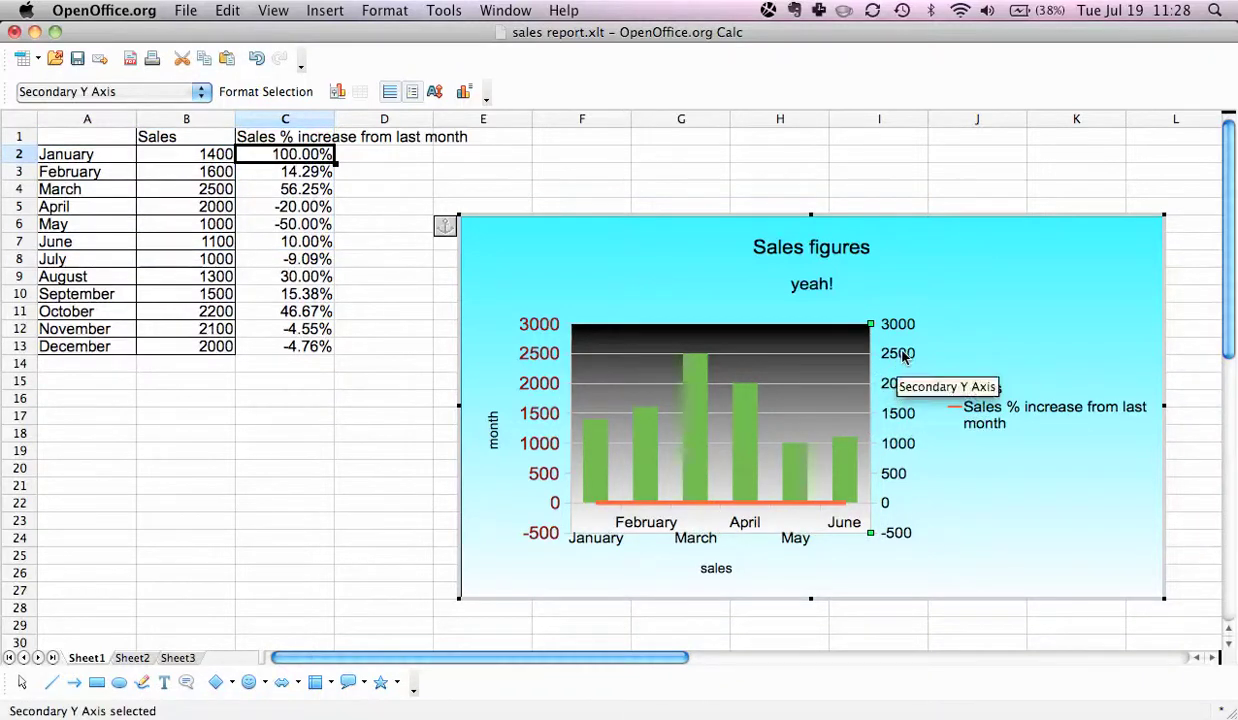
Step: Set the secondary Y axis scale minimum to -100 and maximum to 100
{"action": "double_click", "coordinate": [903, 358]}
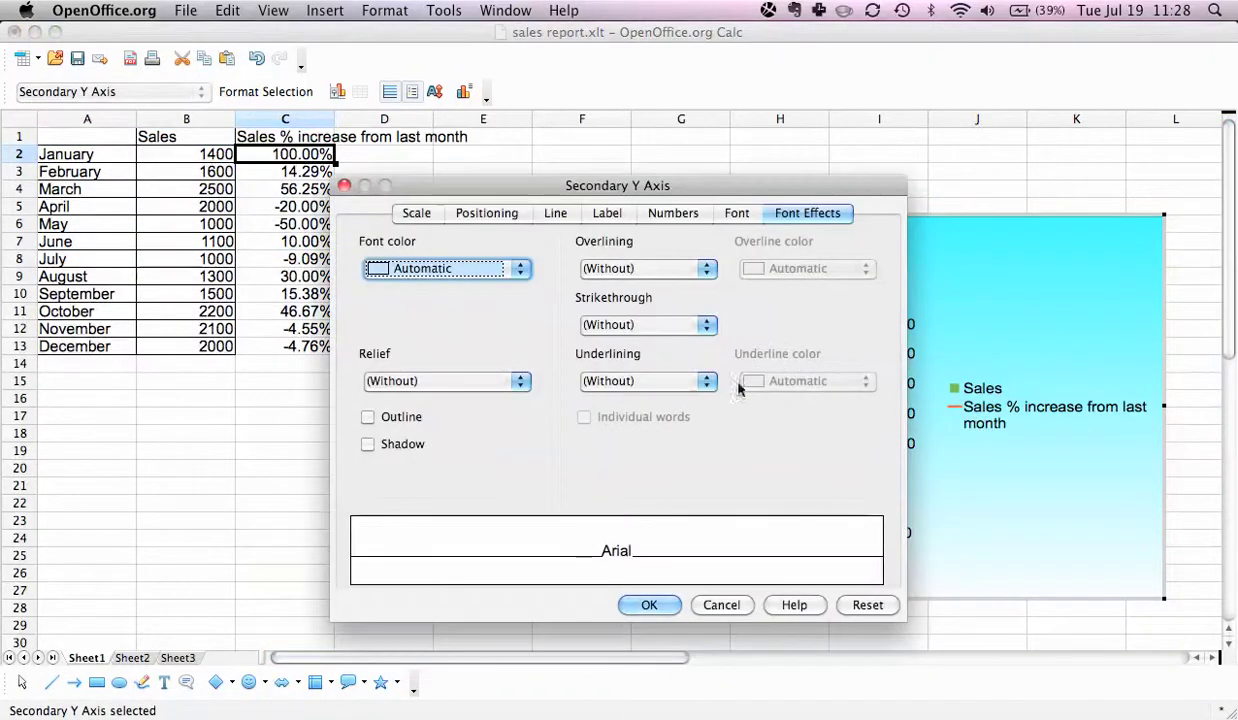
{"action": "left_click", "coordinate": [436, 215]}
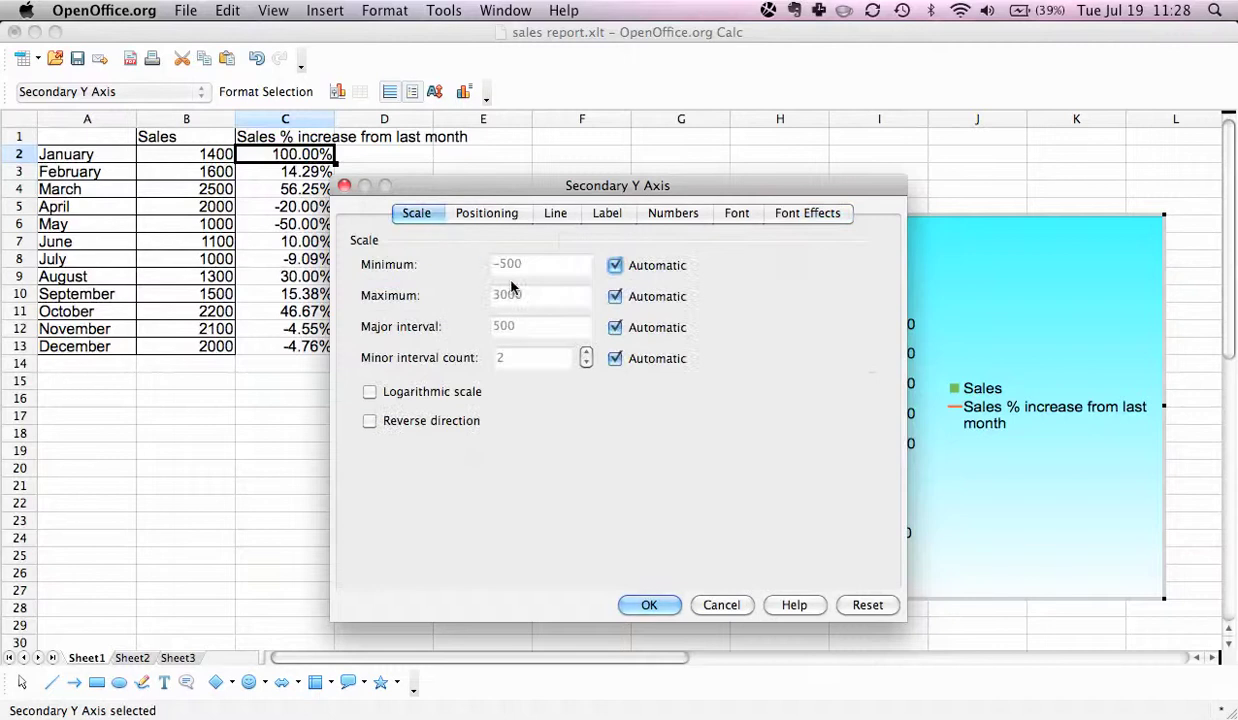
{"action": "left_click", "coordinate": [614, 296]}
{"action": "type", "text": "10"}
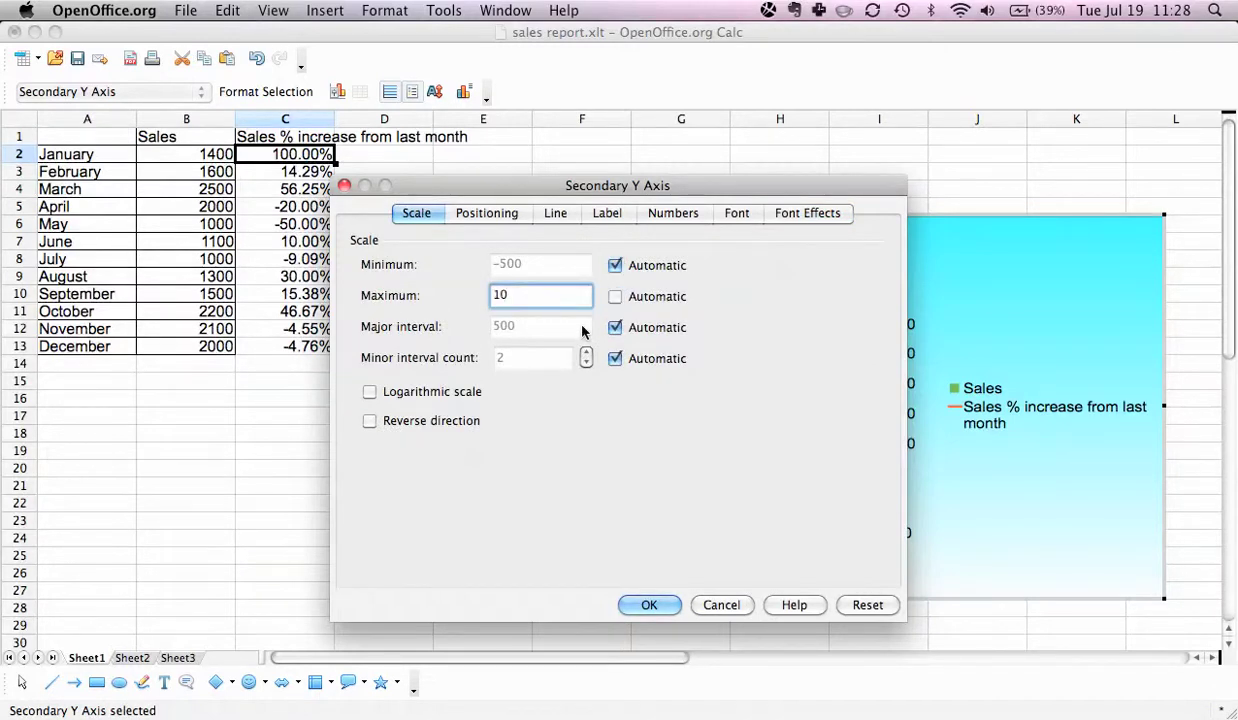
{"action": "left_click", "coordinate": [614, 265]}
{"action": "type", "text": "0"}
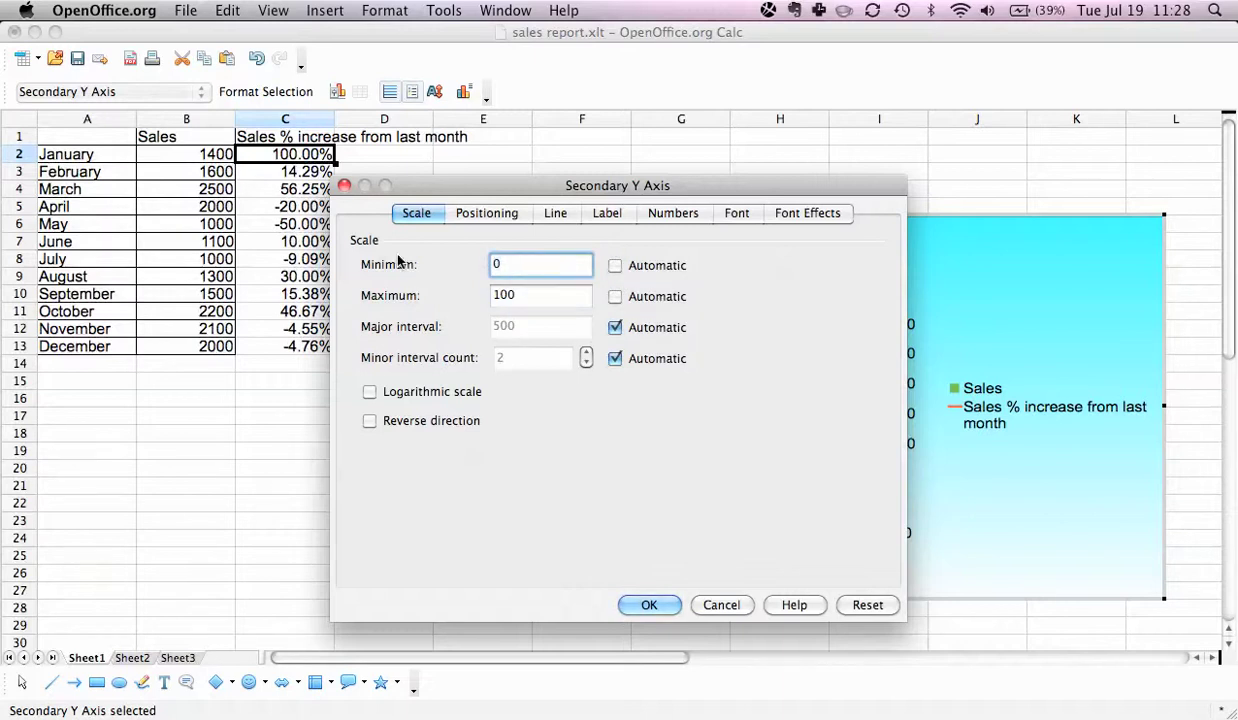
{"action": "type", "text": "-100"}
{"action": "left_click", "coordinate": [650, 604]}
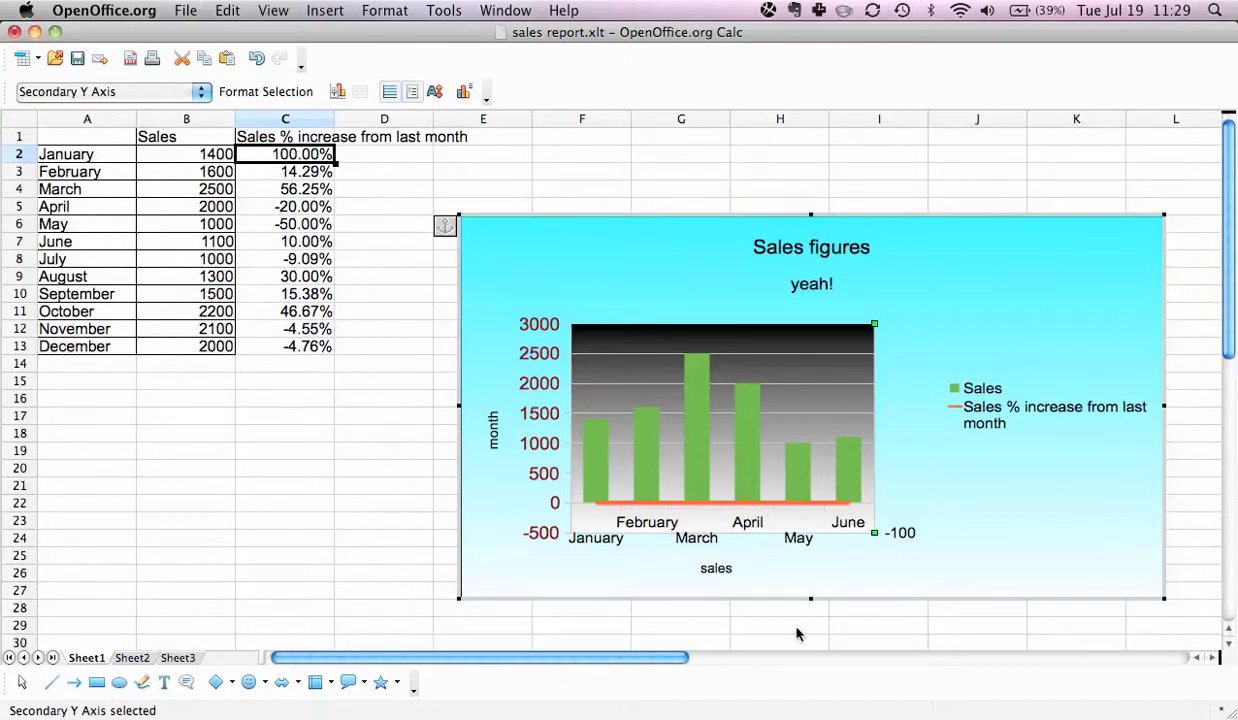
Step: Set the secondary Y axis major interval to 20
{"action": "double_click", "coordinate": [906, 541]}
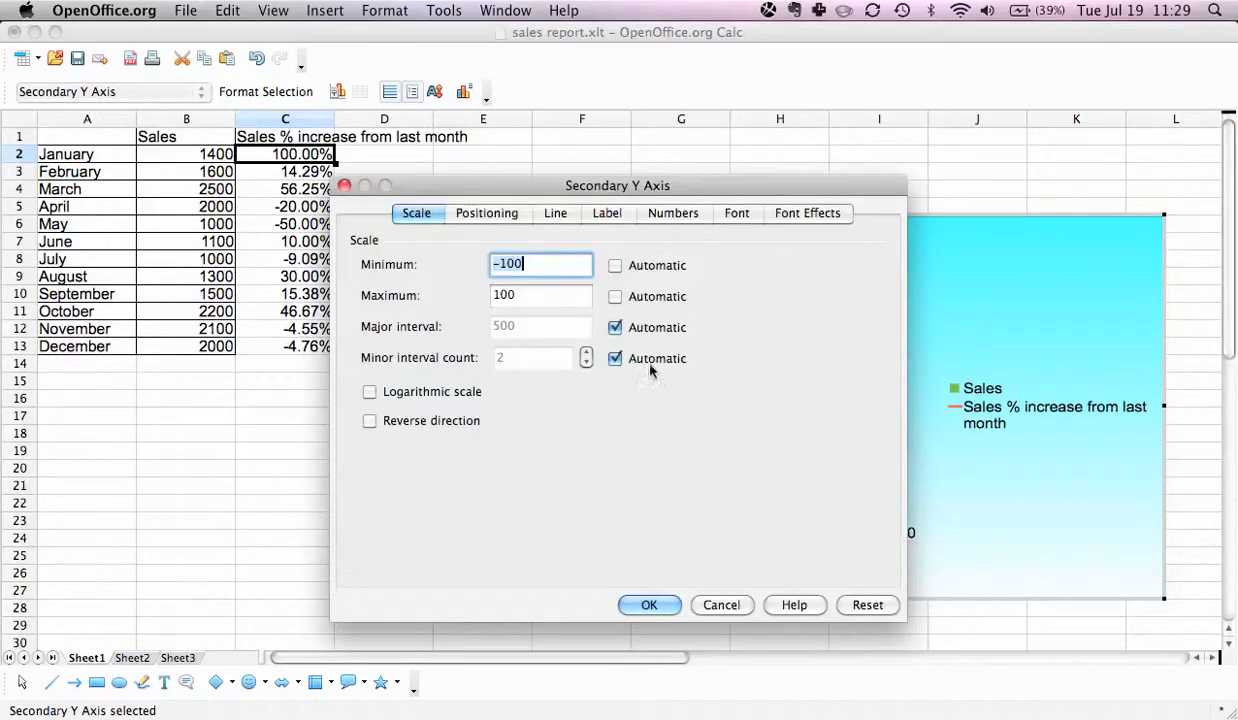
{"action": "left_click", "coordinate": [615, 327]}
{"action": "double_click", "coordinate": [553, 327]}
{"action": "type", "text": "10"}
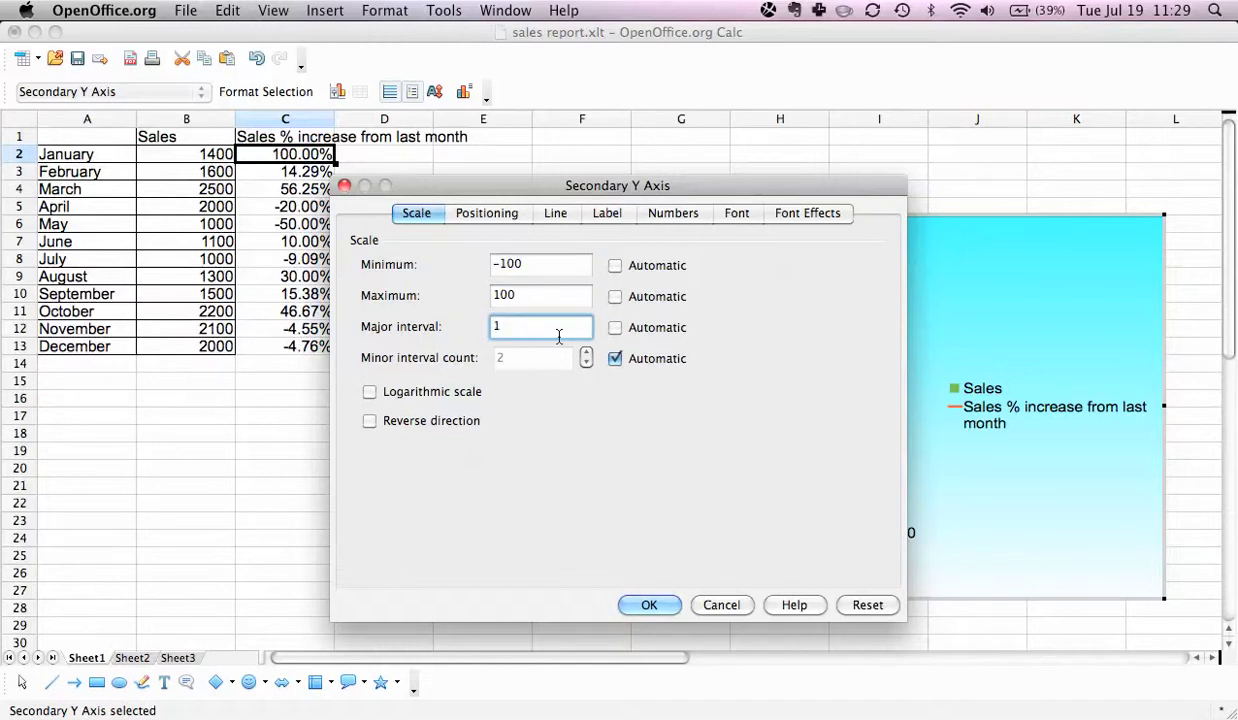
{"action": "left_click", "coordinate": [649, 605]}
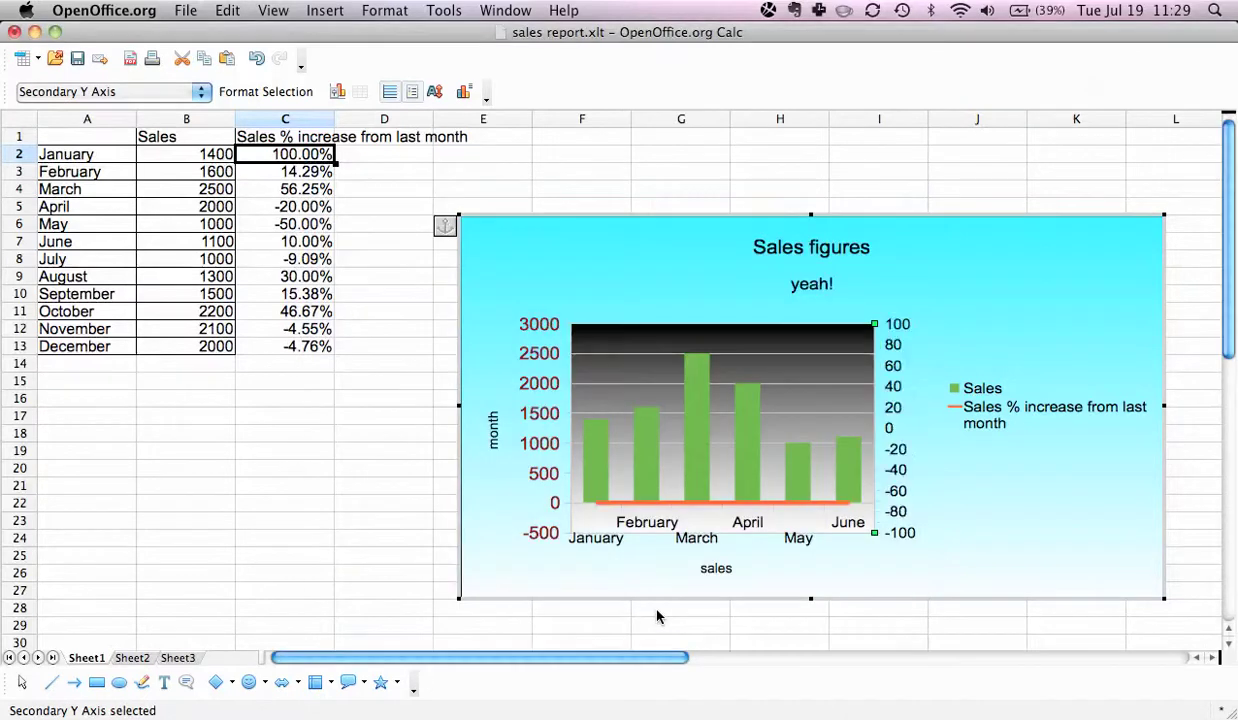
Step: Align the orange % increase series to the secondary Y axis
{"action": "left_click", "coordinate": [777, 511]}
{"action": "double_click", "coordinate": [775, 511]}
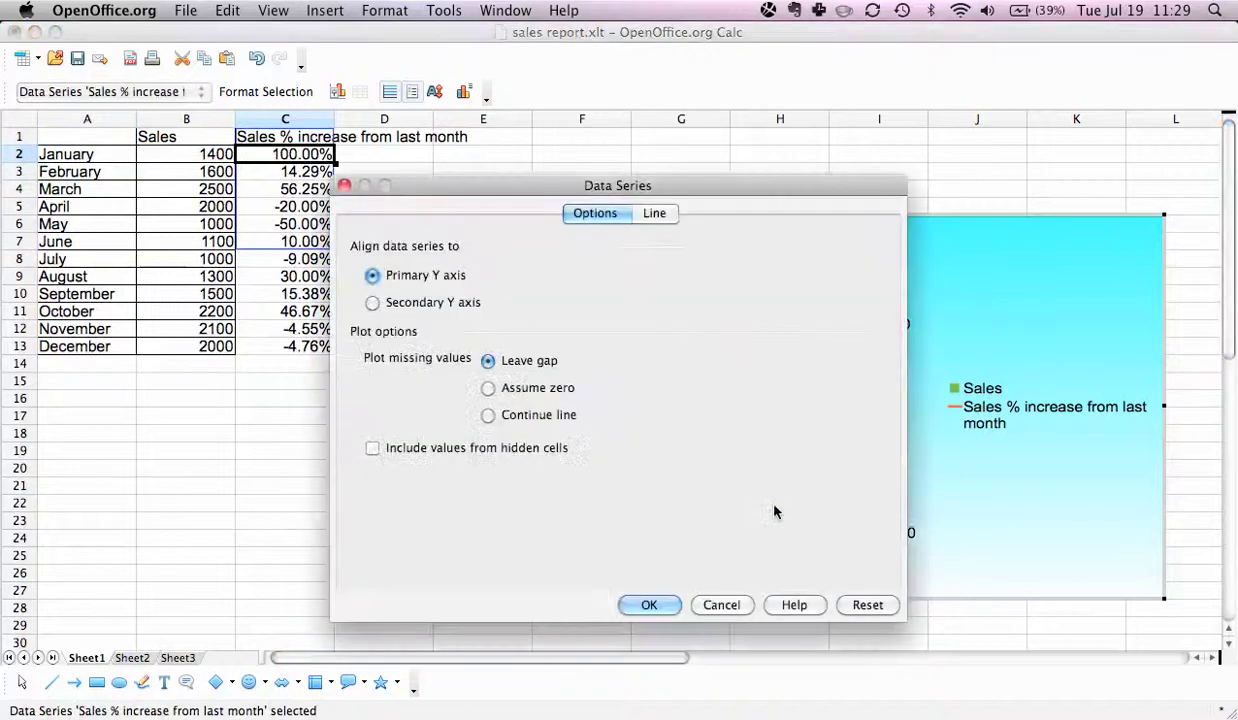
{"action": "left_click", "coordinate": [372, 302]}
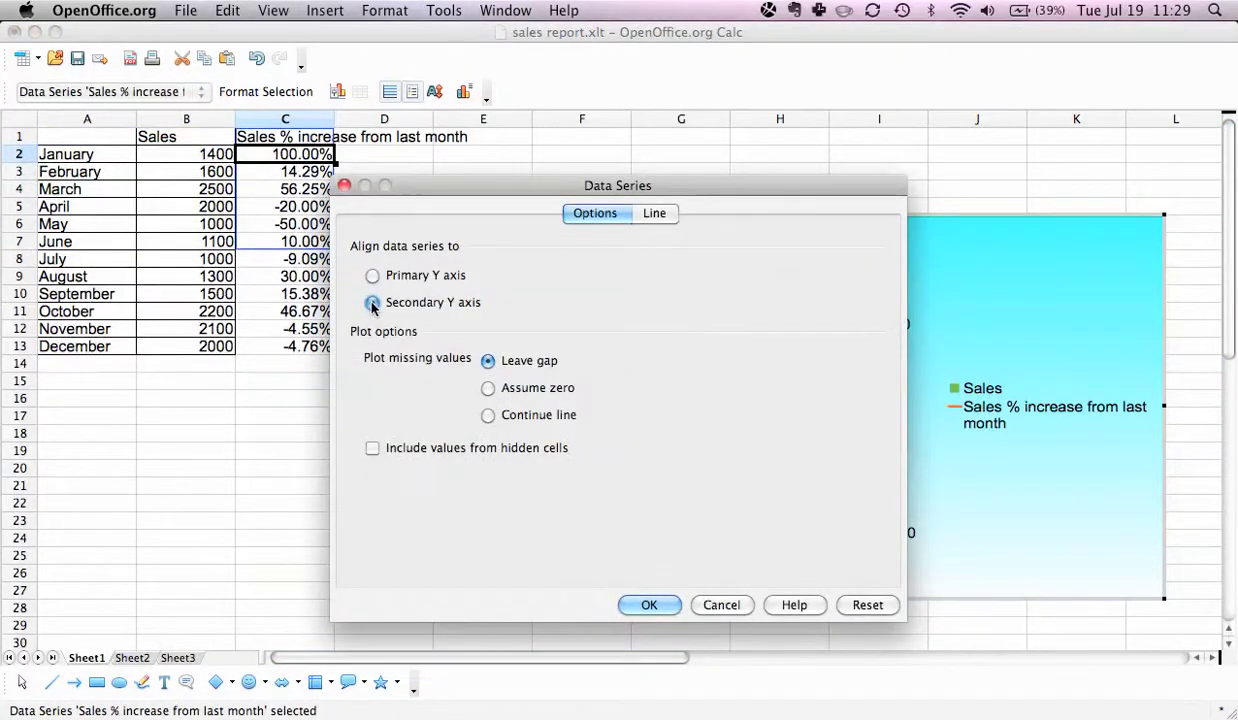
{"action": "left_click", "coordinate": [643, 606]}
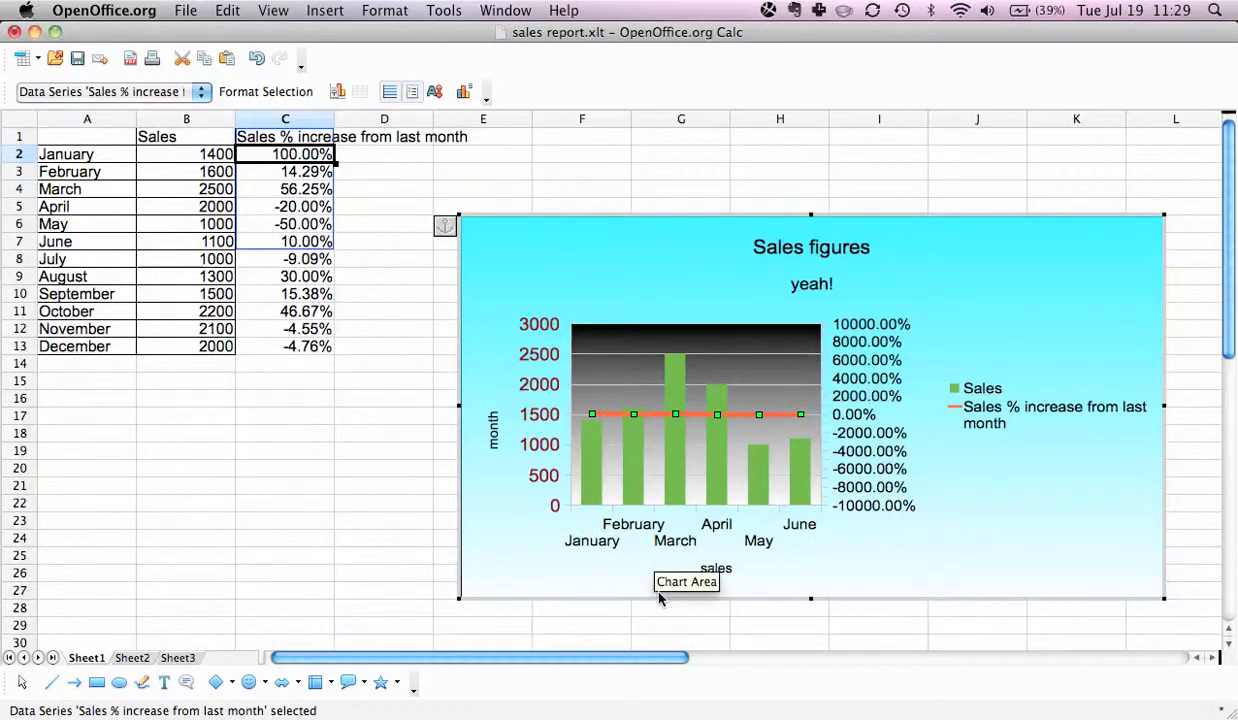
{"action": "double_click", "coordinate": [873, 474]}
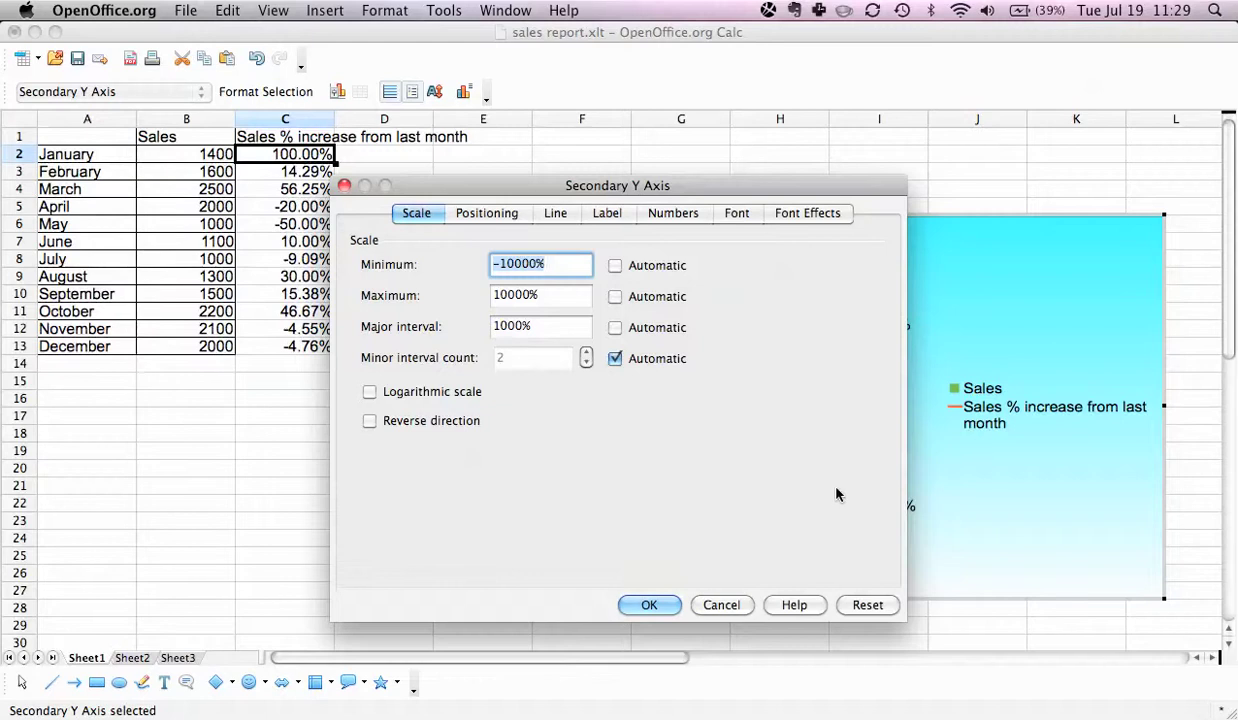
Step: Give the secondary Y axis minimum -100, maximum 100 and major interval 100, and apply it
{"action": "key", "text": "Tab"}
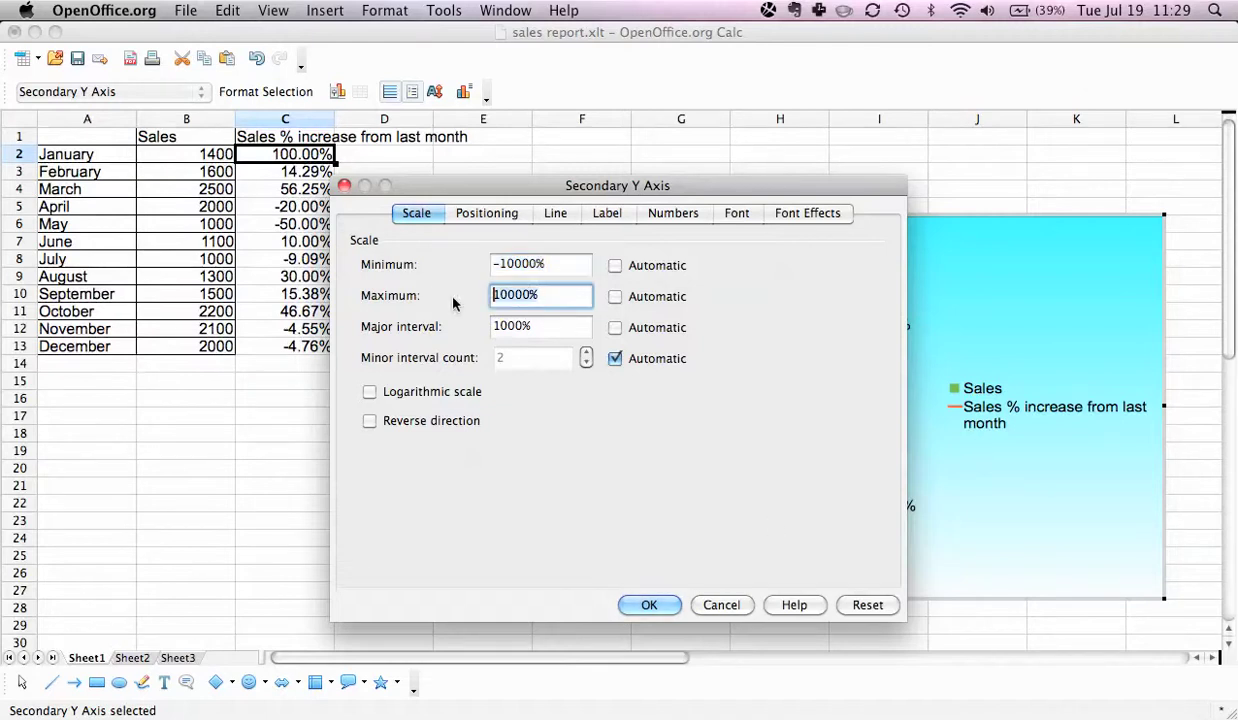
{"action": "type", "text": "100"}
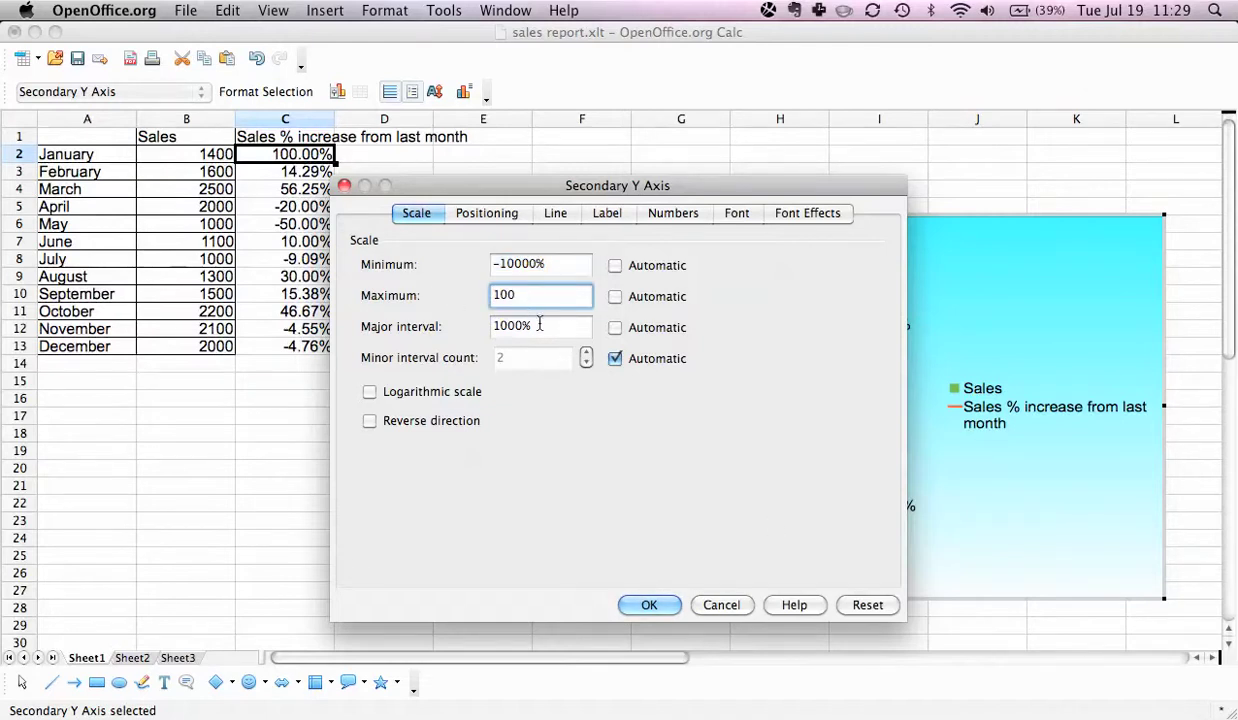
{"action": "key", "text": "Tab"}
{"action": "type", "text": "100"}
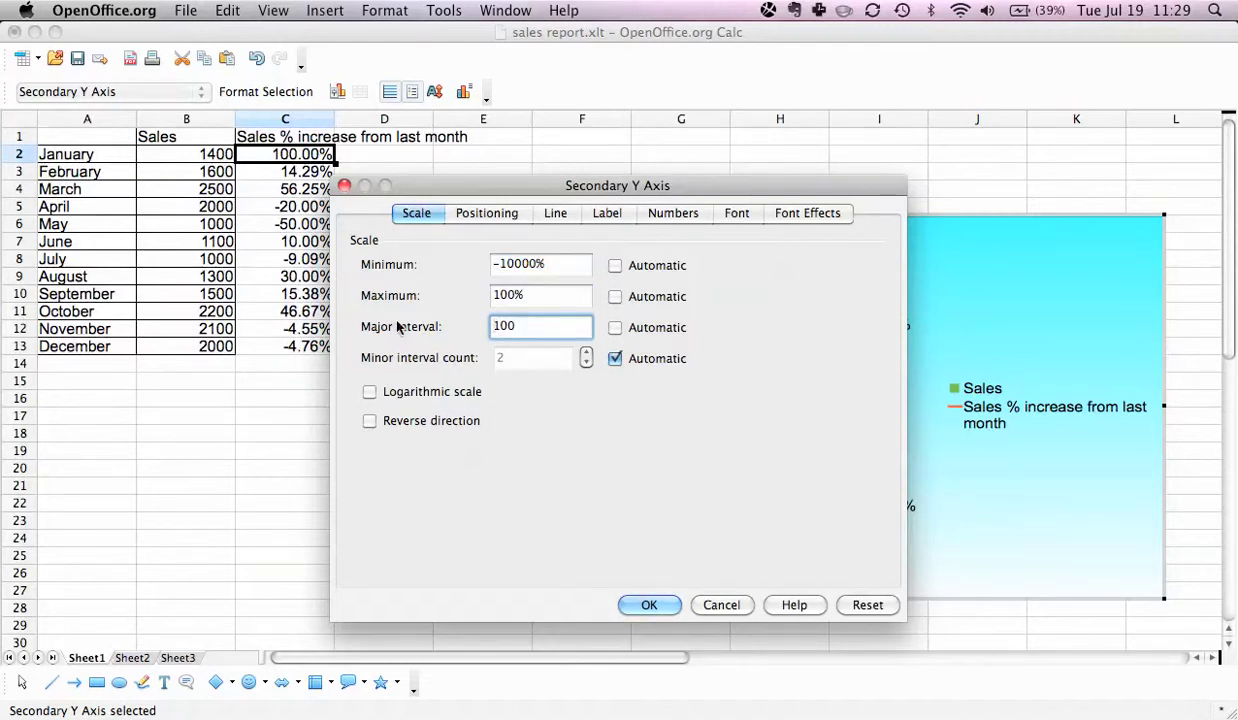
{"action": "double_click", "coordinate": [543, 265]}
{"action": "type", "text": "-100"}
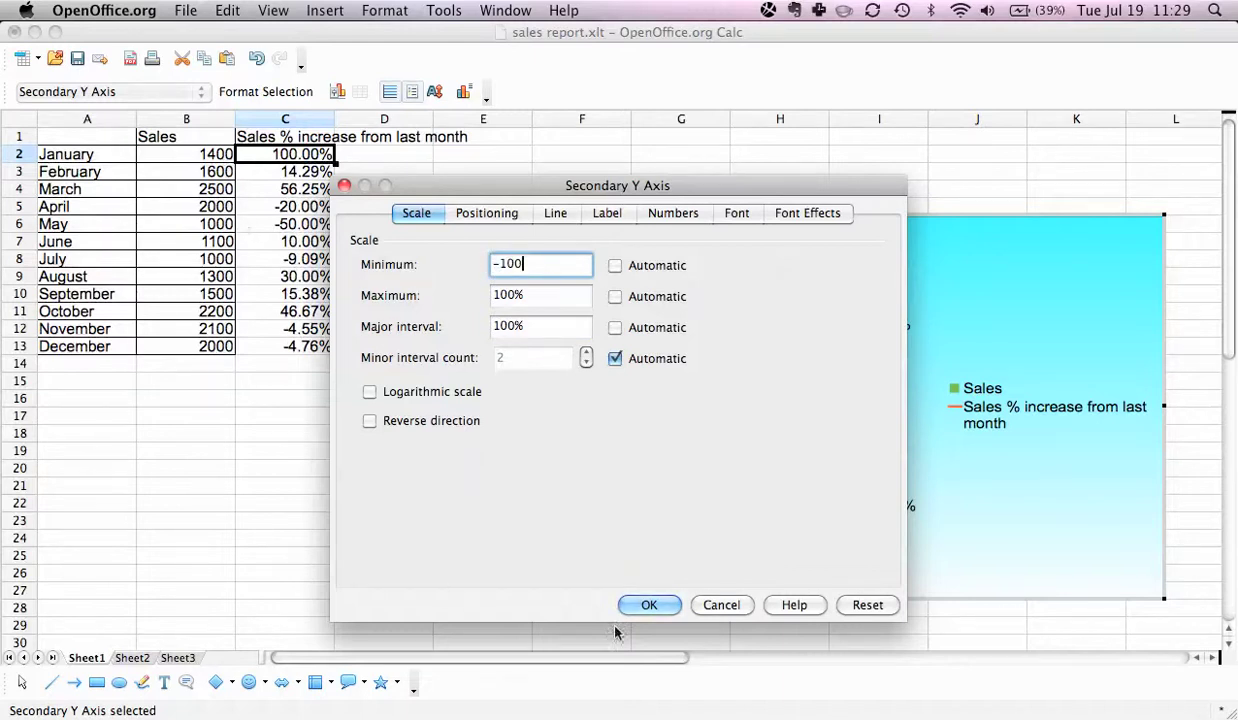
{"action": "left_click", "coordinate": [650, 605]}
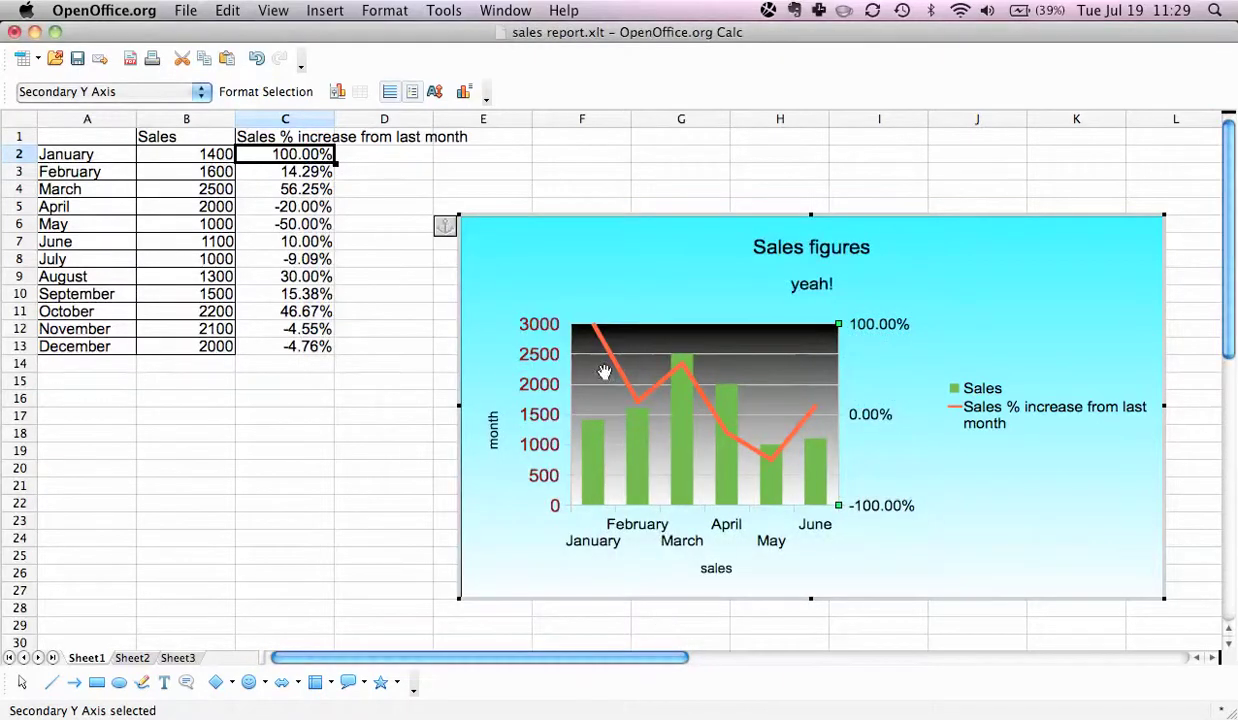